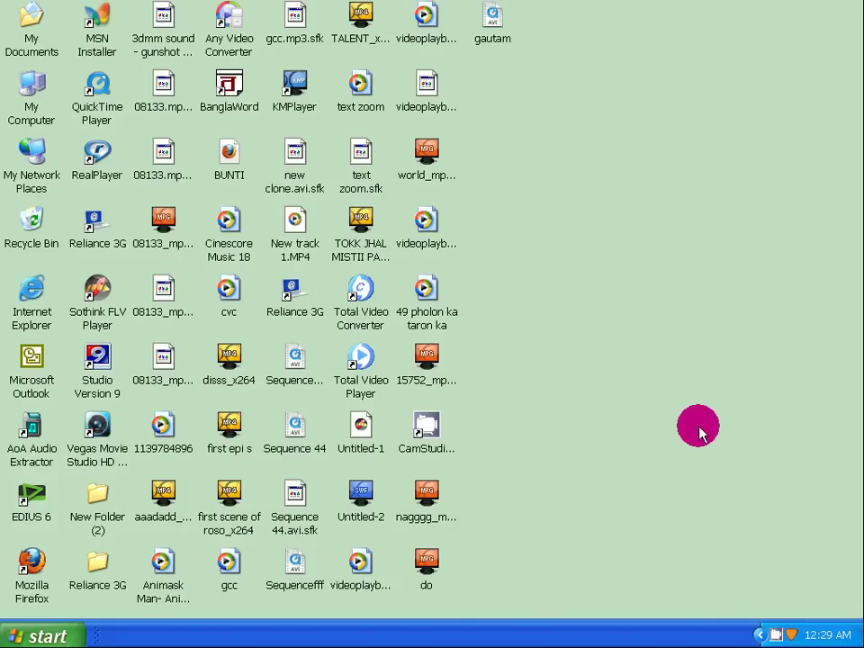
Start Adobe PageMaker 7.0, then clear the workspace by dismissing the template chooser and moving the toolbox aside
{"action": "left_click", "coordinate": [74, 635]}
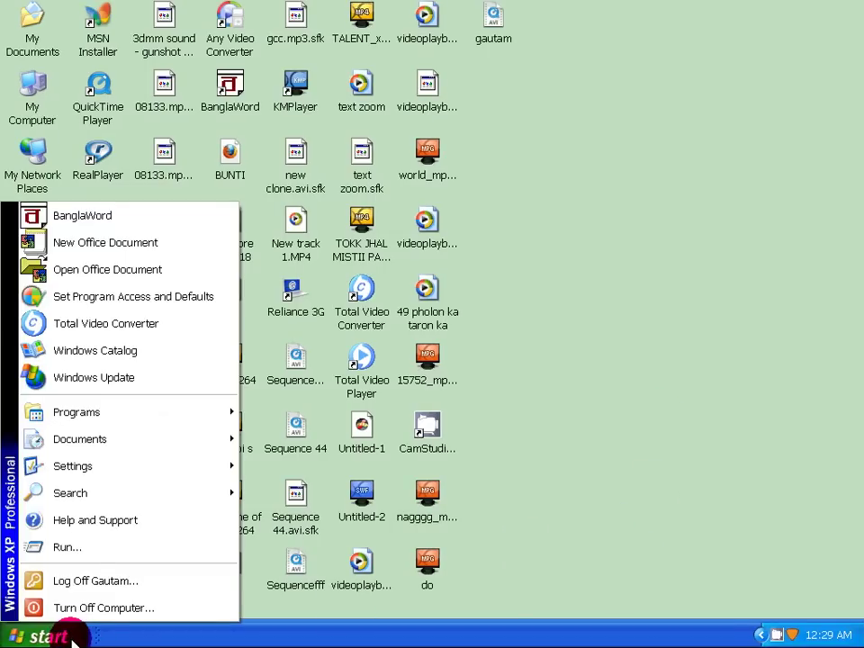
{"action": "mouse_move", "coordinate": [184, 416]}
{"action": "mouse_move", "coordinate": [283, 427]}
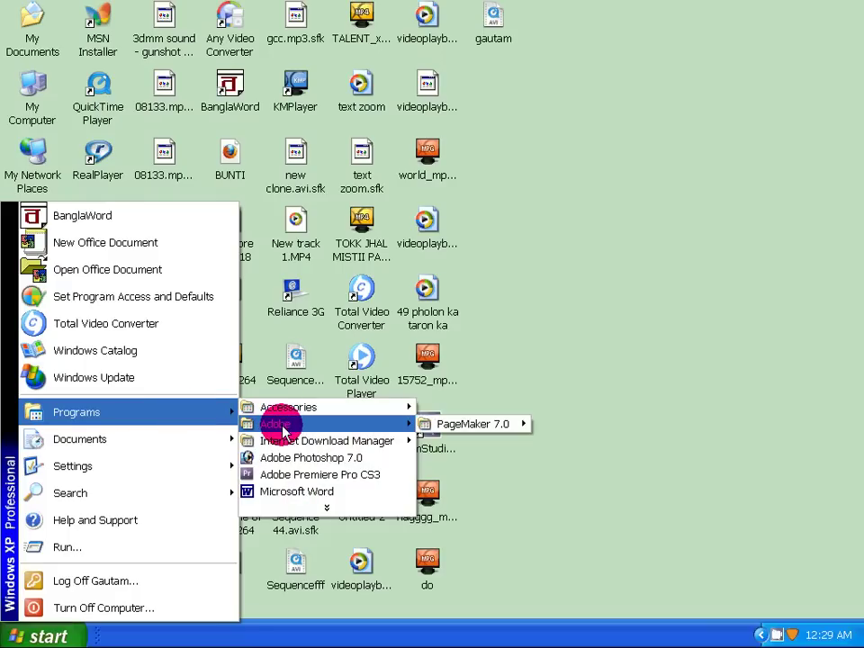
{"action": "mouse_move", "coordinate": [462, 427]}
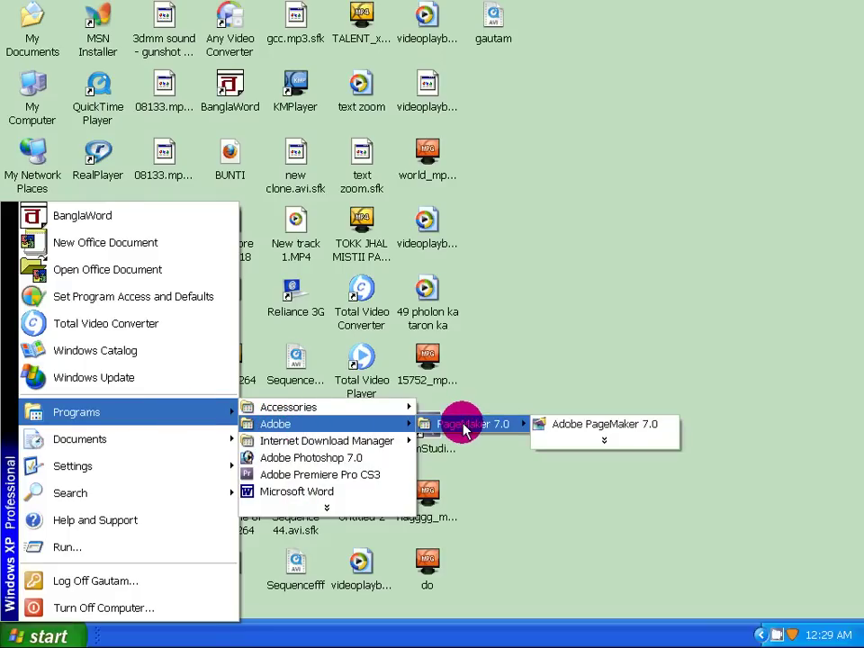
{"action": "left_click", "coordinate": [556, 427]}
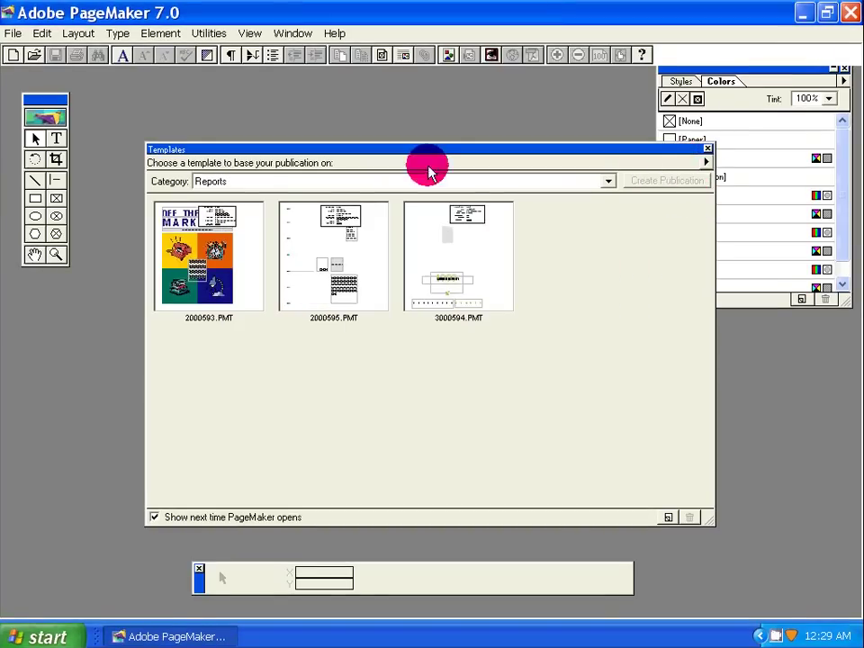
{"action": "left_click", "coordinate": [708, 150]}
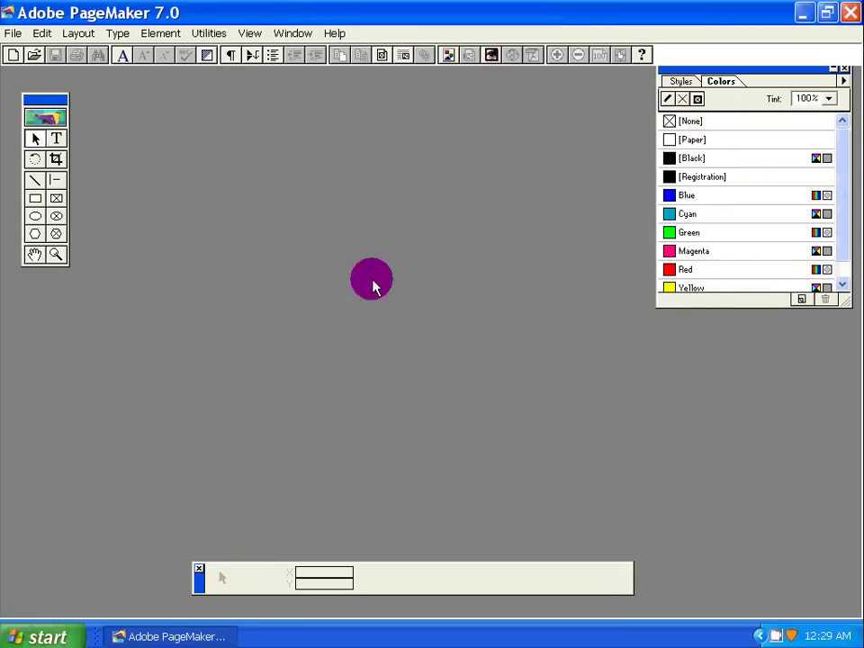
{"action": "left_click_drag", "start_coordinate": [39, 105], "coordinate": [20, 100]}
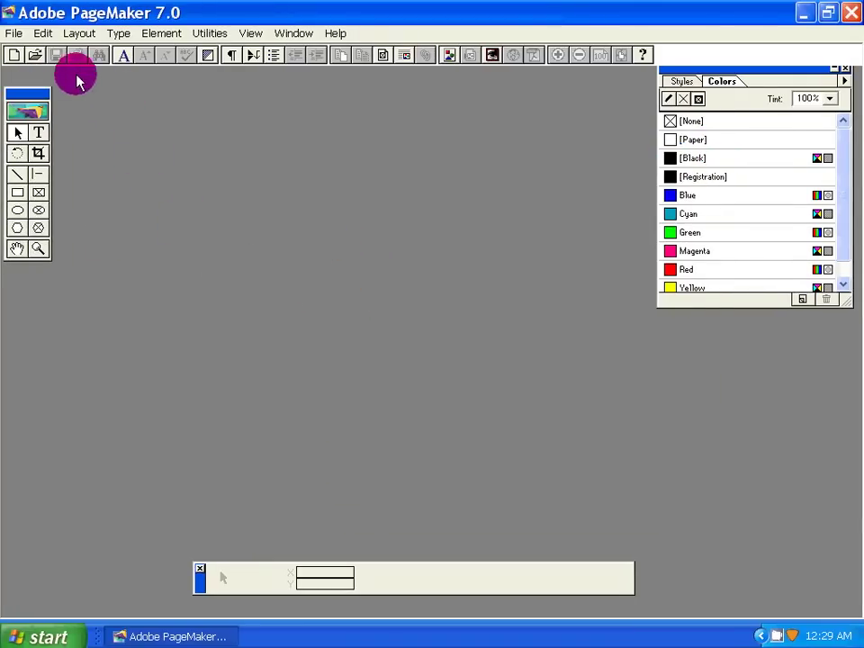
Create a new publication with the page size set to A4 and the other document settings at their defaults
{"action": "left_click", "coordinate": [14, 33]}
{"action": "left_click", "coordinate": [23, 52]}
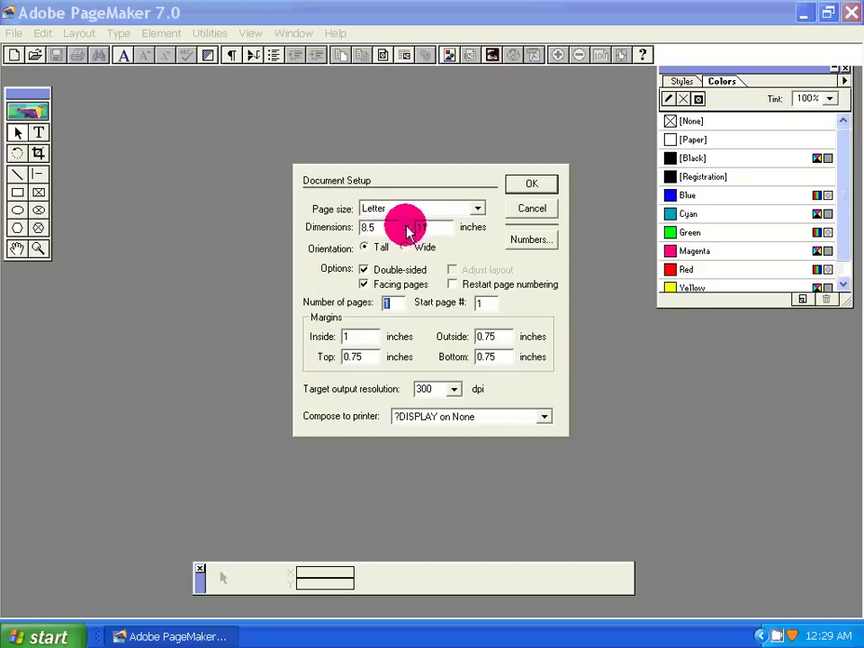
{"action": "left_click", "coordinate": [478, 210]}
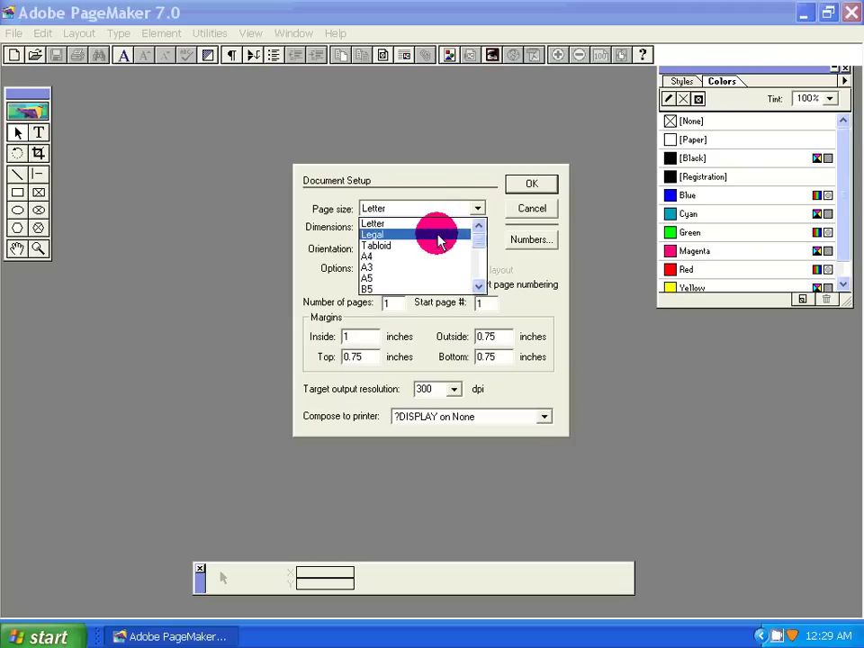
{"action": "left_click", "coordinate": [421, 254]}
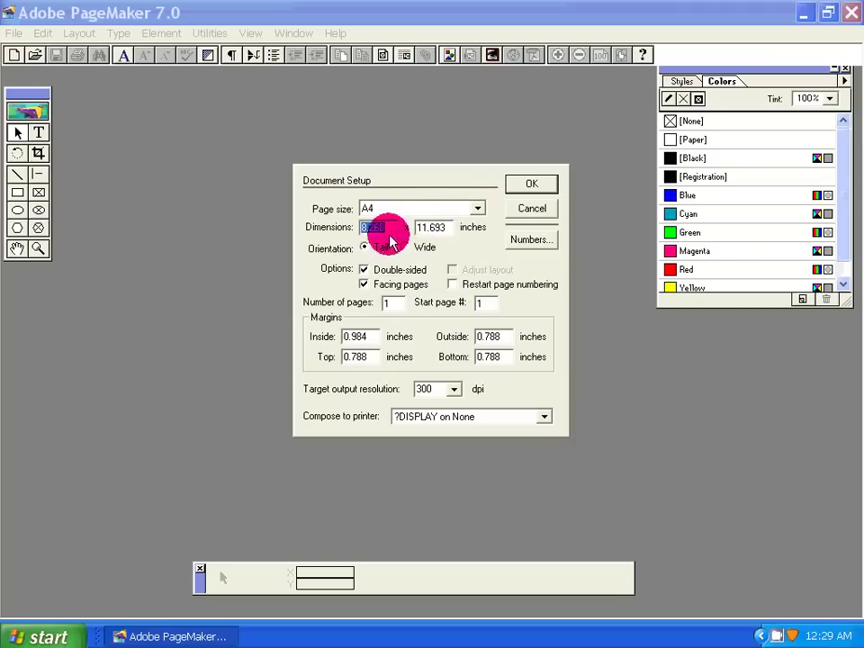
{"action": "left_click", "coordinate": [527, 184]}
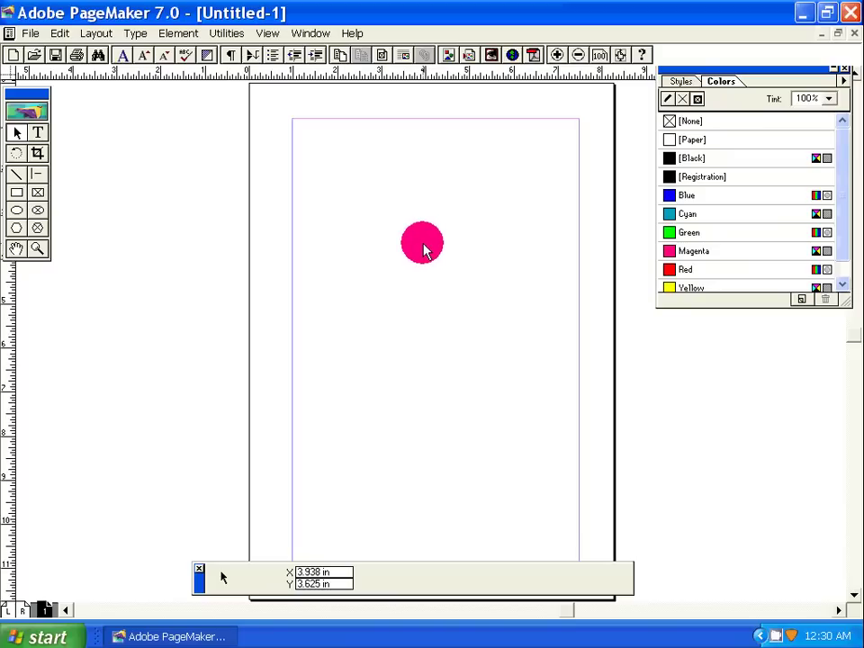
Draw a rectangle about 4.5 in wide and 1.16 in high in the upper part of the page, inside the margins
{"action": "right_click", "coordinate": [425, 251]}
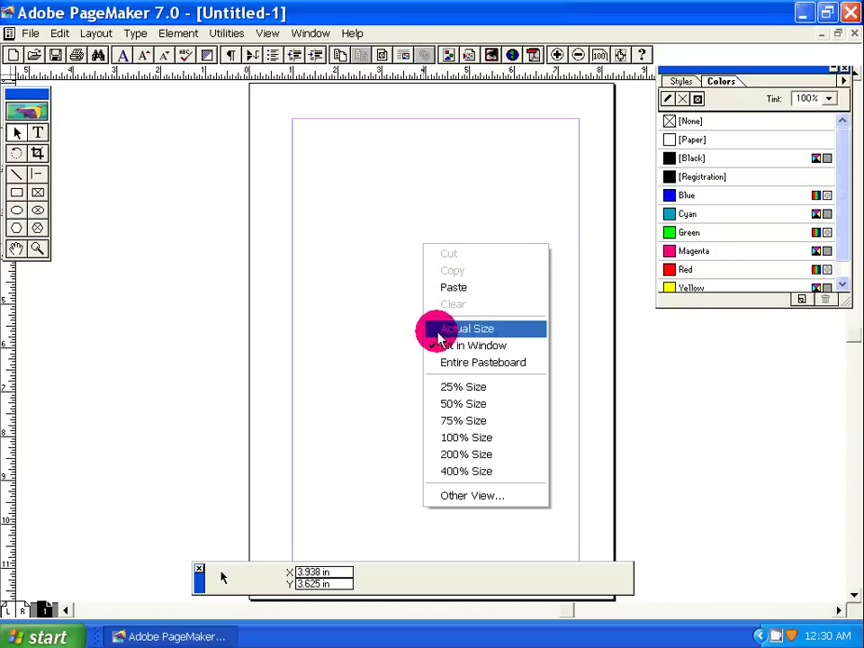
{"action": "left_click", "coordinate": [490, 336]}
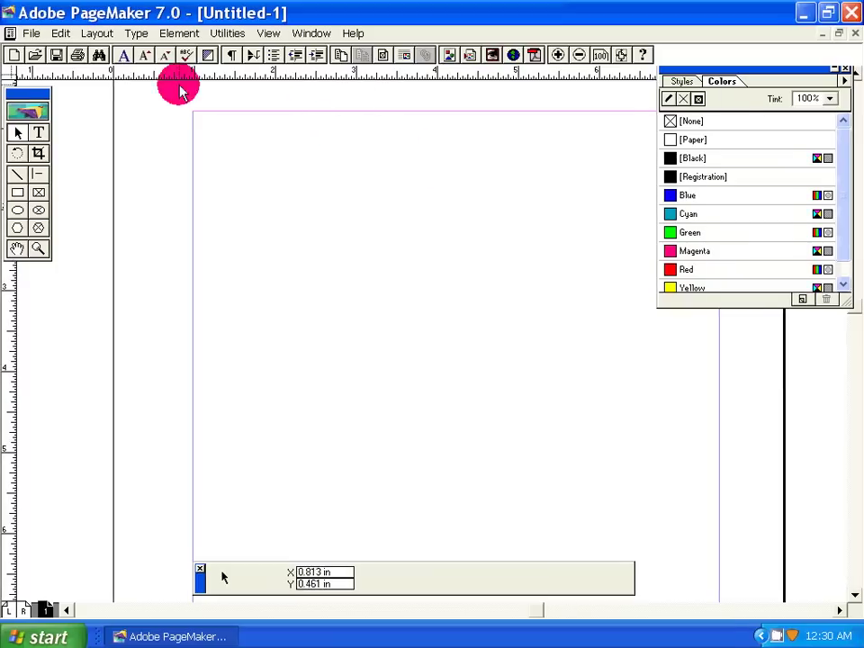
{"action": "mouse_move", "coordinate": [380, 286]}
{"action": "left_mouse_down"}
{"action": "mouse_move", "coordinate": [334, 270]}
{"action": "mouse_move", "coordinate": [357, 274]}
{"action": "mouse_move", "coordinate": [361, 284]}
{"action": "mouse_move", "coordinate": [380, 272]}
{"action": "mouse_move", "coordinate": [374, 278]}
{"action": "left_mouse_up"}
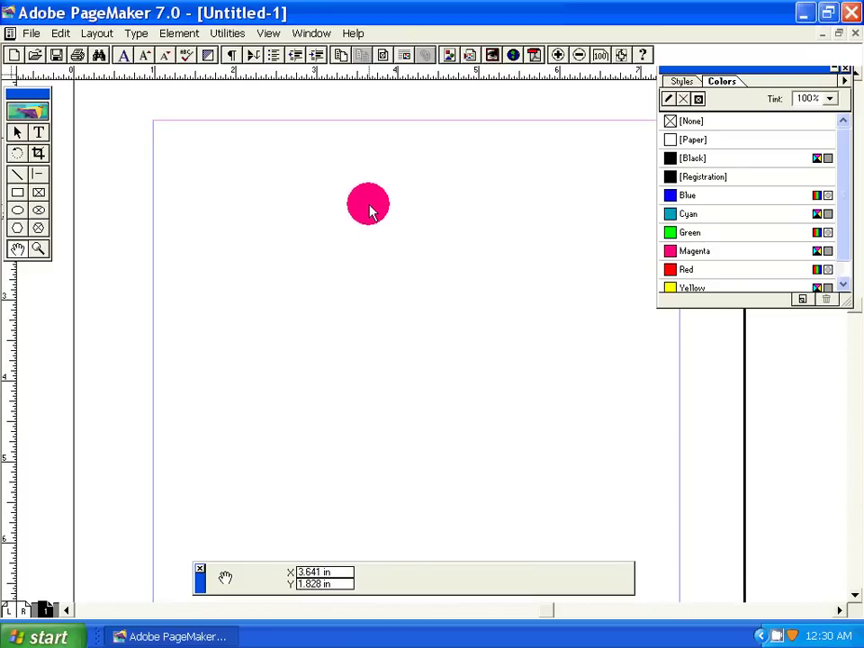
{"action": "left_click", "coordinate": [17, 134]}
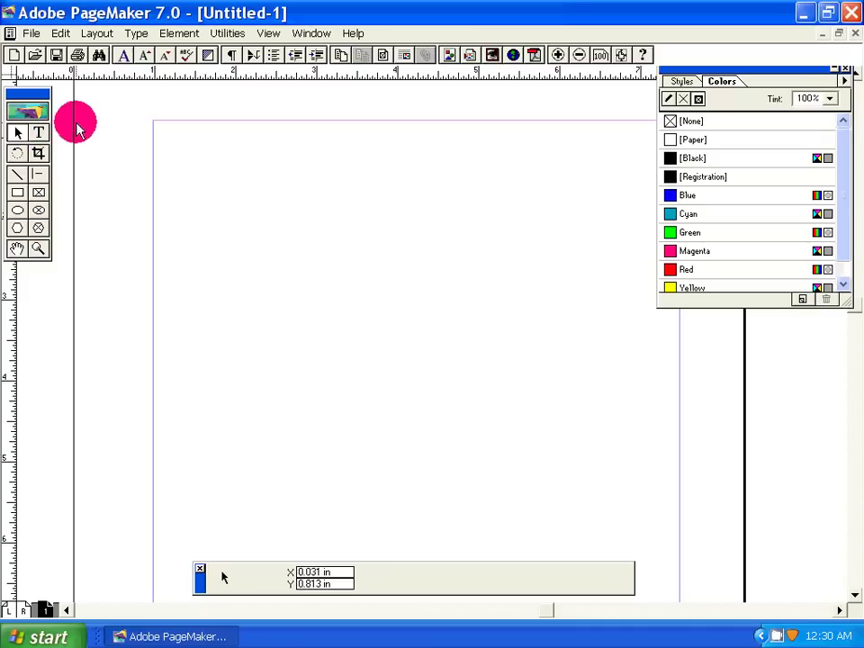
{"action": "left_click", "coordinate": [18, 196]}
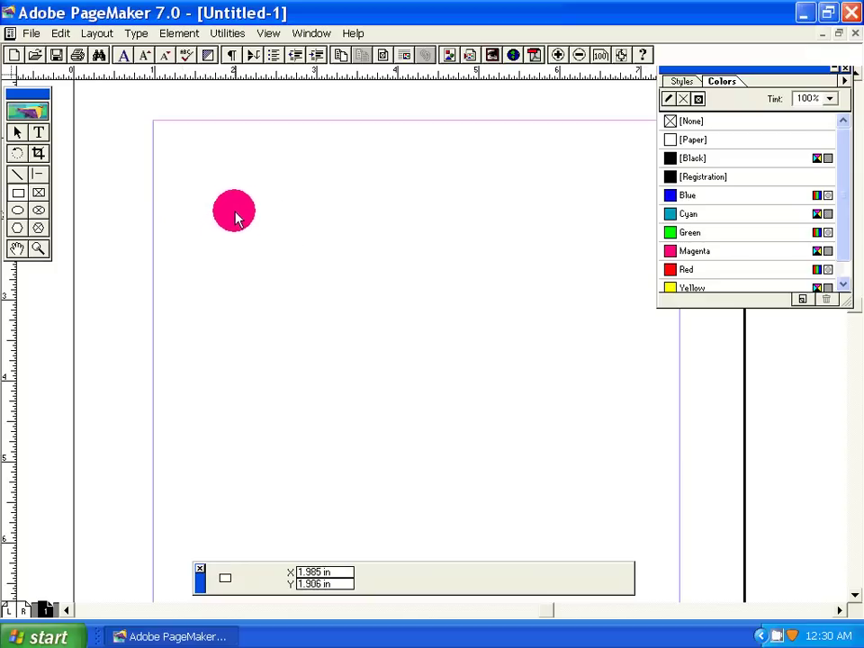
{"action": "left_click_drag", "start_coordinate": [236, 211], "coordinate": [599, 303]}
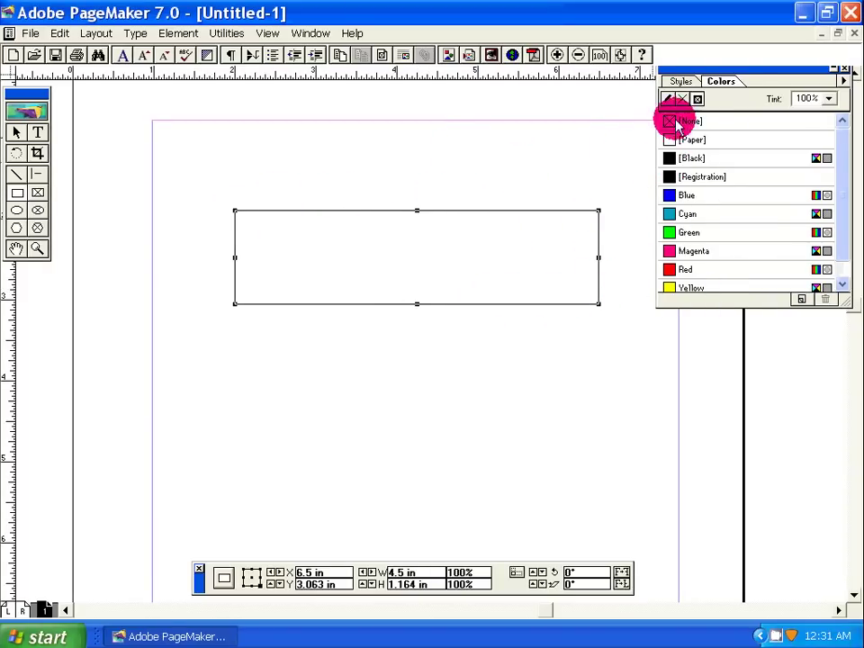
Fill the rectangle with solid black and move it slightly up and left, closer to the top margin
{"action": "left_click_drag", "start_coordinate": [756, 79], "coordinate": [741, 120]}
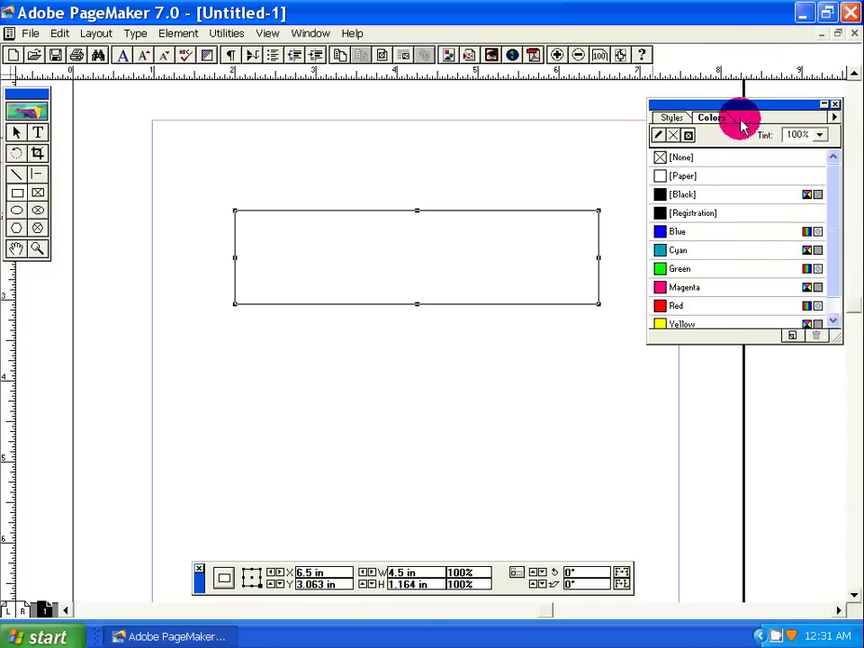
{"action": "left_click", "coordinate": [663, 196]}
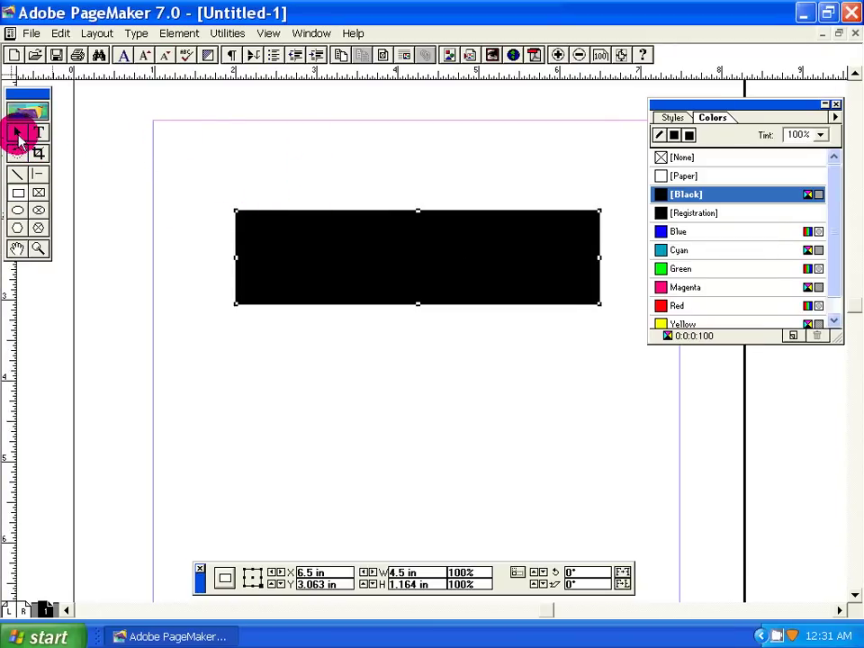
{"action": "left_click", "coordinate": [18, 135]}
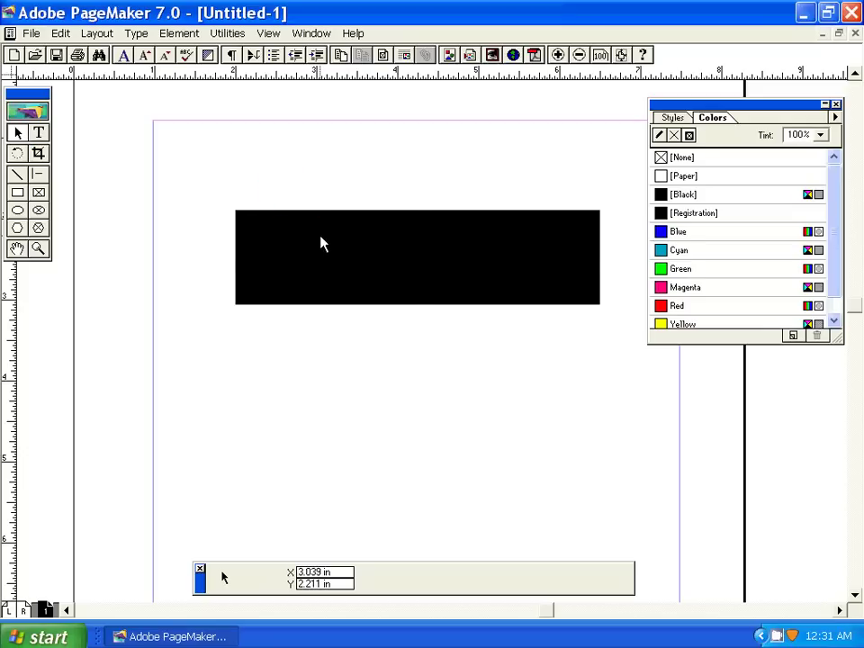
{"action": "left_click_drag", "start_coordinate": [321, 242], "coordinate": [329, 188]}
{"action": "left_click", "coordinate": [307, 349]}
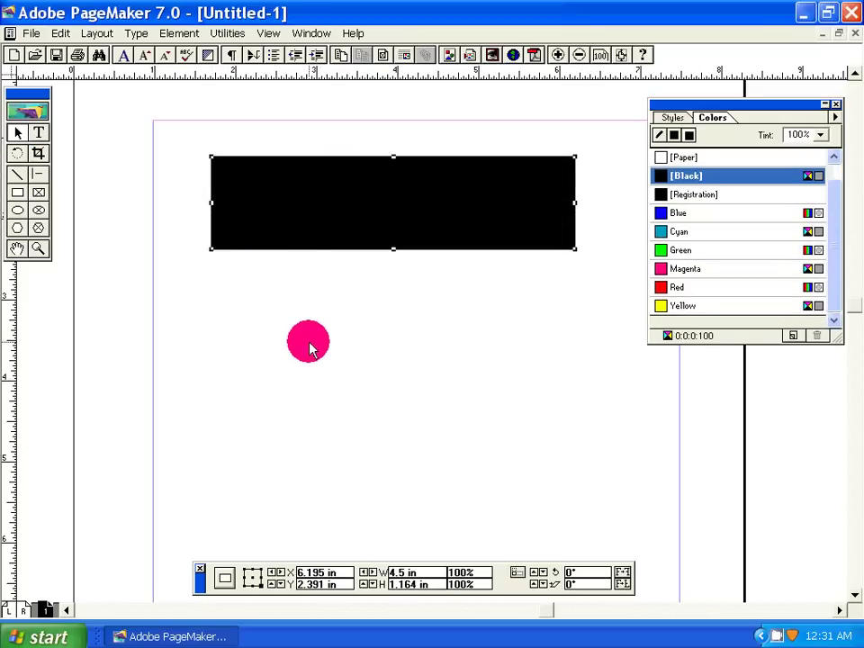
Add a text block reading BREAKING NEWS below the black rectangle
{"action": "left_click", "coordinate": [40, 135]}
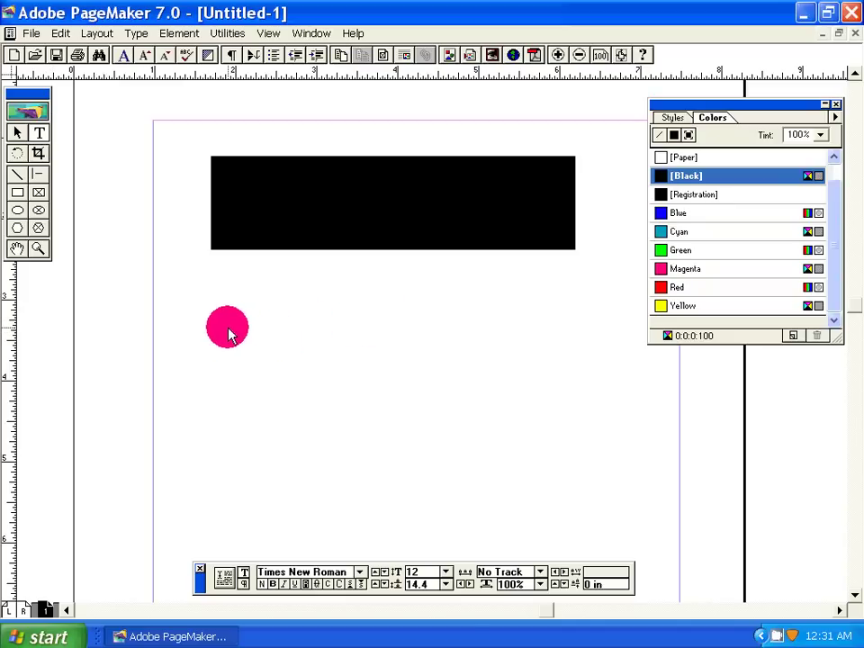
{"action": "left_click_drag", "start_coordinate": [228, 330], "coordinate": [634, 423]}
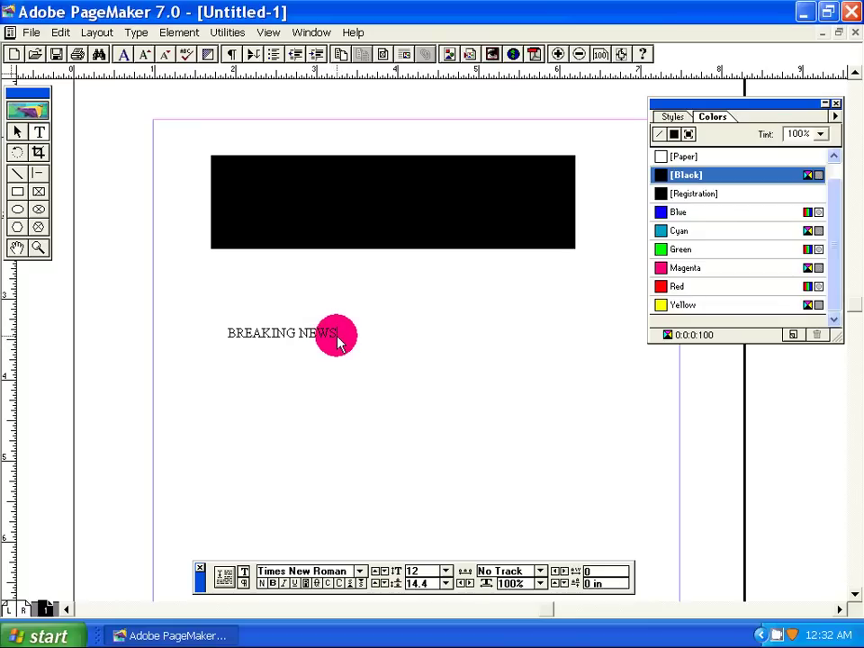
Enlarge the BREAKING NEWS text to 36 pt so it stays on one line
{"action": "left_click_drag", "start_coordinate": [324, 337], "coordinate": [266, 340]}
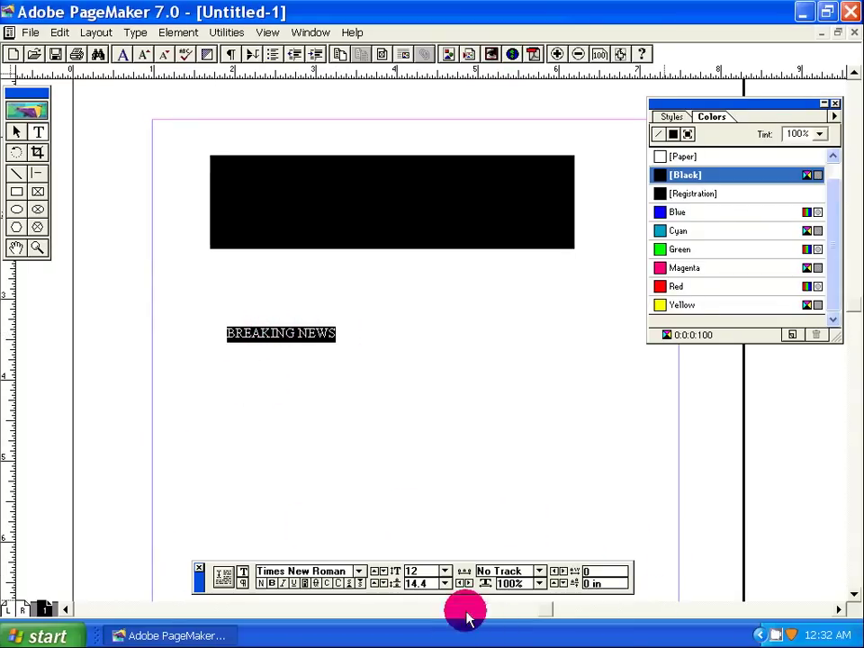
{"action": "left_click", "coordinate": [445, 572]}
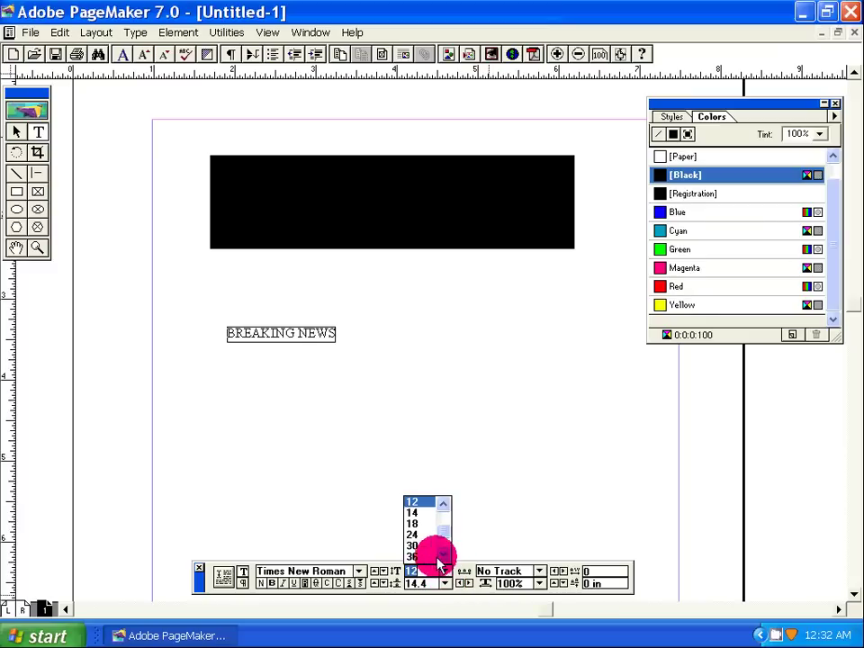
{"action": "left_click", "coordinate": [413, 546]}
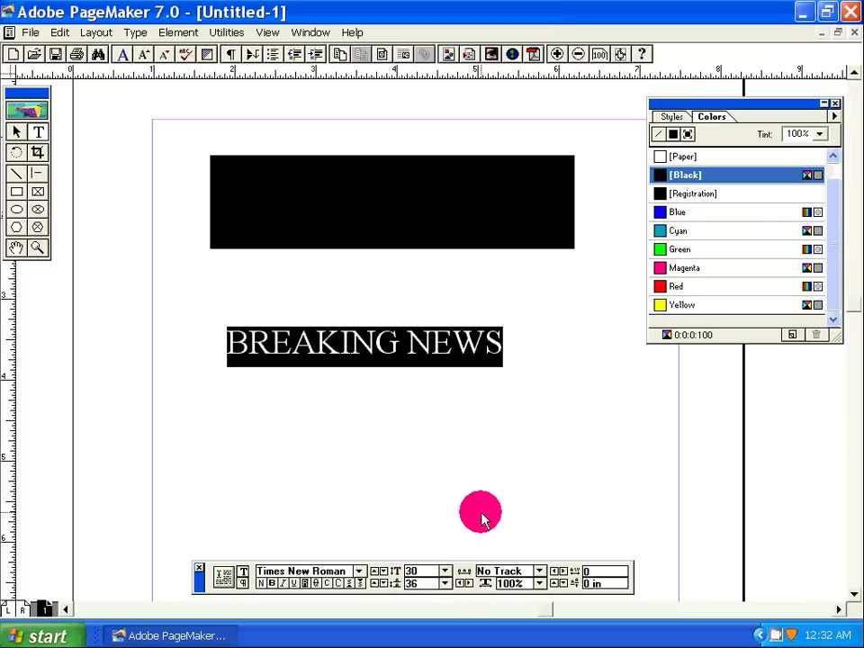
{"action": "left_click", "coordinate": [445, 574]}
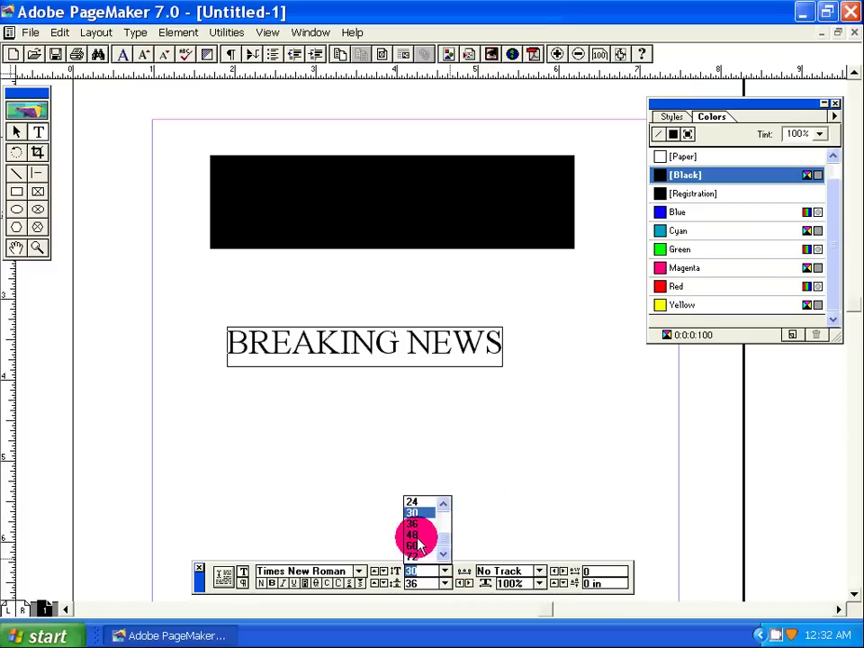
{"action": "left_click", "coordinate": [414, 536]}
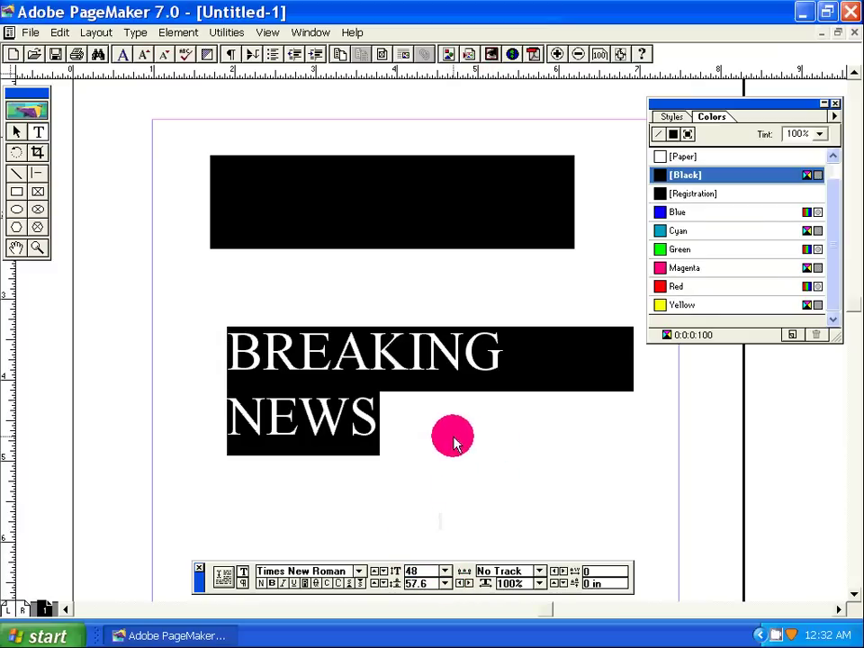
{"action": "left_click", "coordinate": [445, 573]}
{"action": "left_click", "coordinate": [412, 524]}
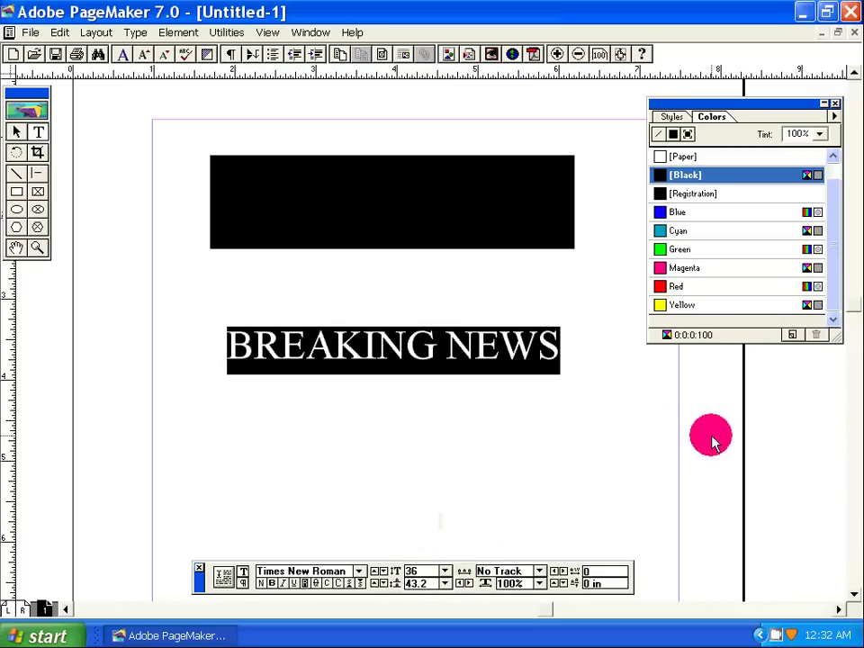
Make the whole BREAKING NEWS text bold and deselect it
{"action": "left_click_drag", "start_coordinate": [589, 342], "coordinate": [241, 349]}
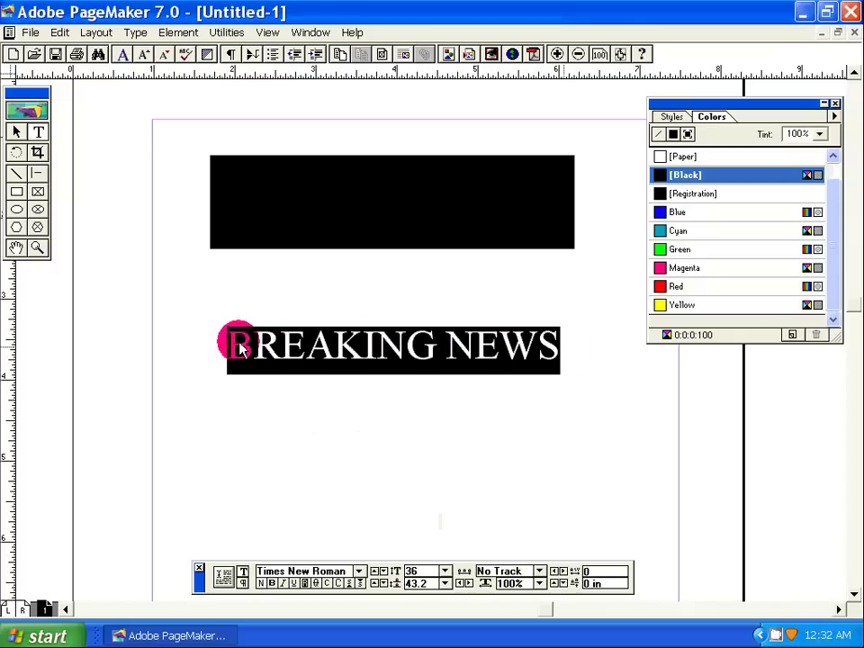
{"action": "left_click", "coordinate": [272, 584]}
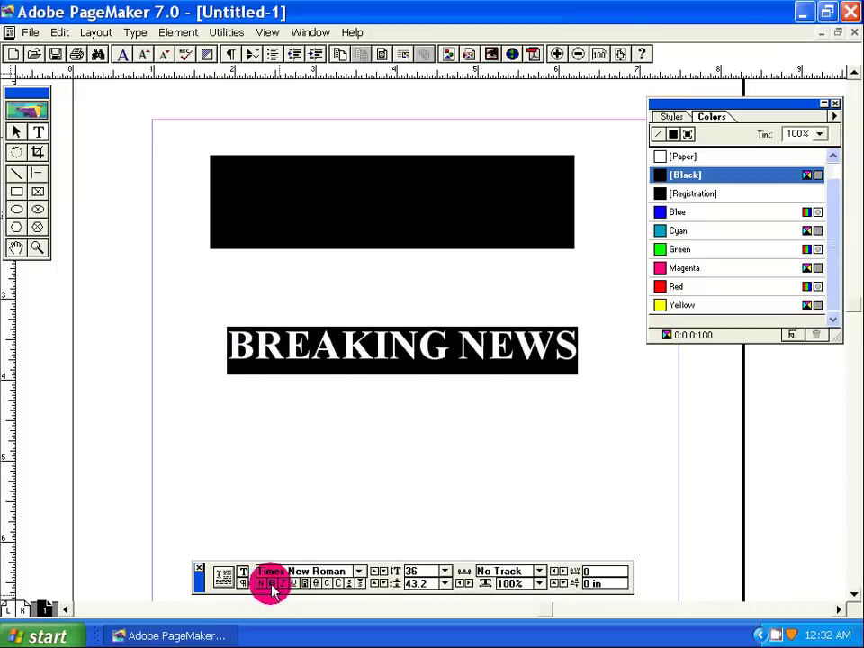
{"action": "left_click", "coordinate": [403, 415]}
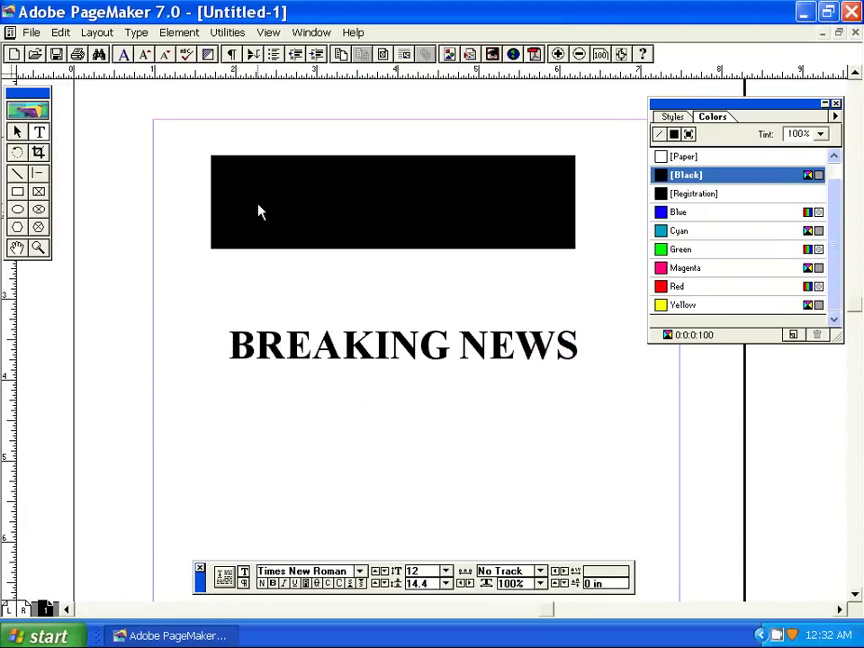
{"action": "left_click", "coordinate": [245, 351]}
{"action": "left_click", "coordinate": [239, 275]}
{"action": "left_click", "coordinate": [230, 390]}
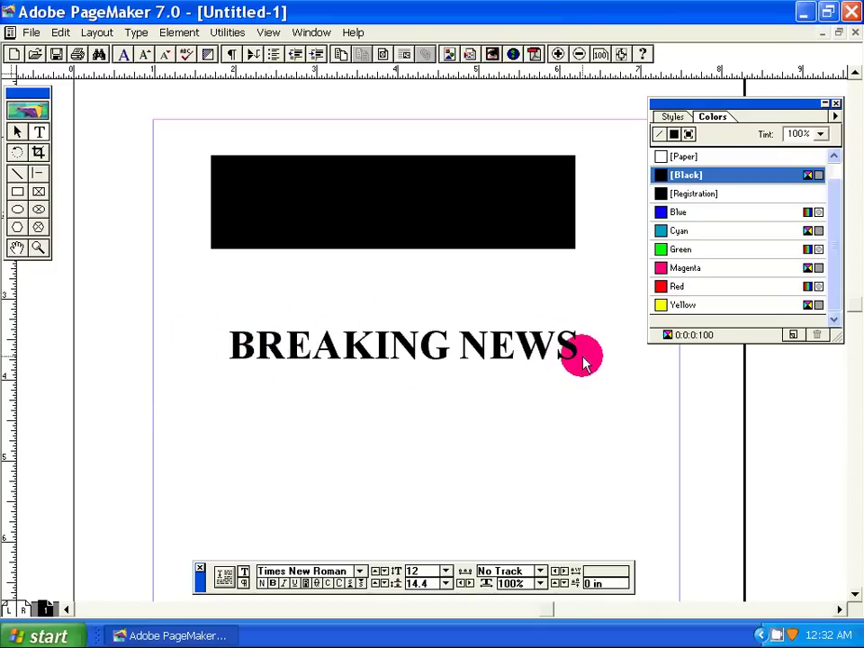
Recolor the whole BREAKING NEWS text with the [Paper] color
{"action": "left_click", "coordinate": [37, 130]}
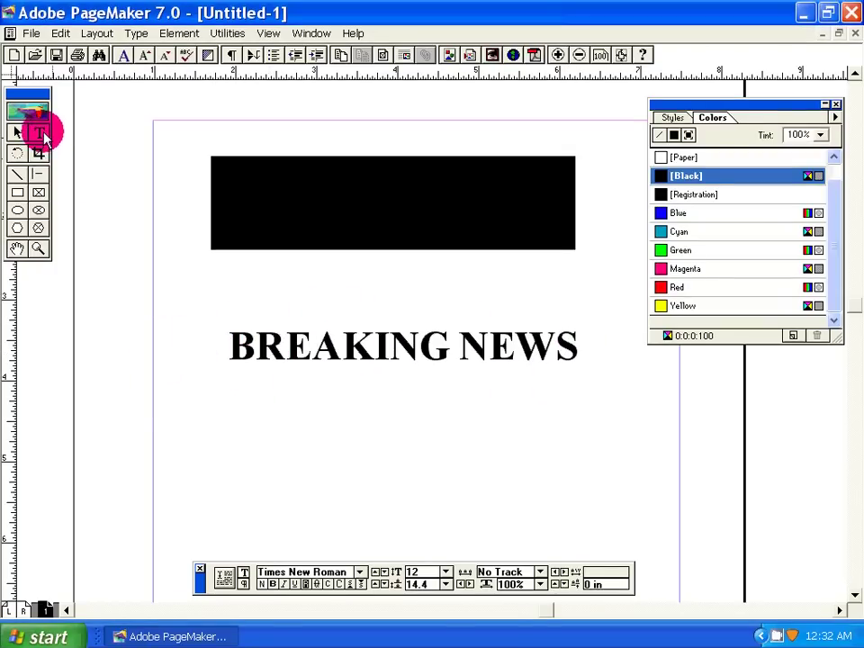
{"action": "left_click_drag", "start_coordinate": [579, 355], "coordinate": [215, 353]}
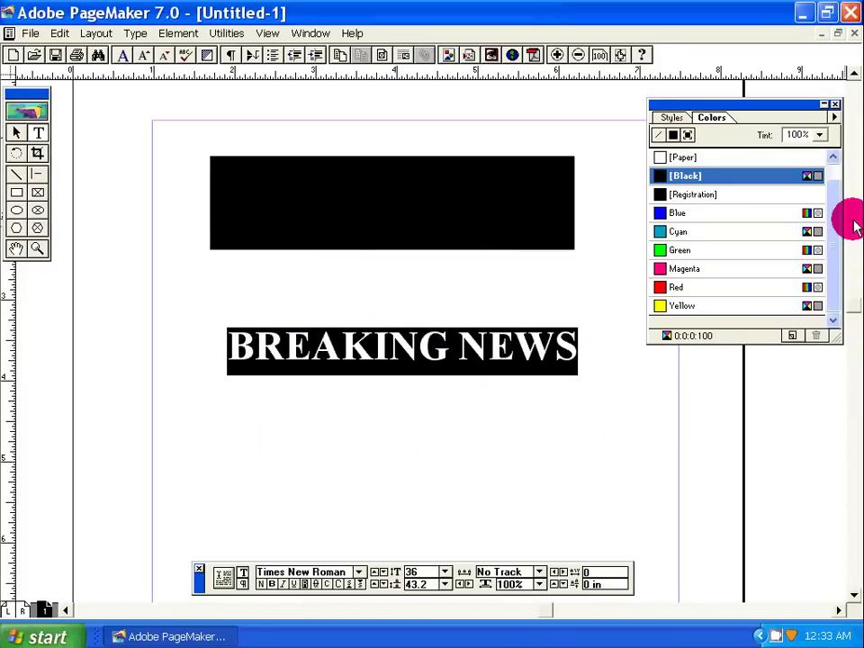
{"action": "left_click_drag", "start_coordinate": [835, 227], "coordinate": [843, 189]}
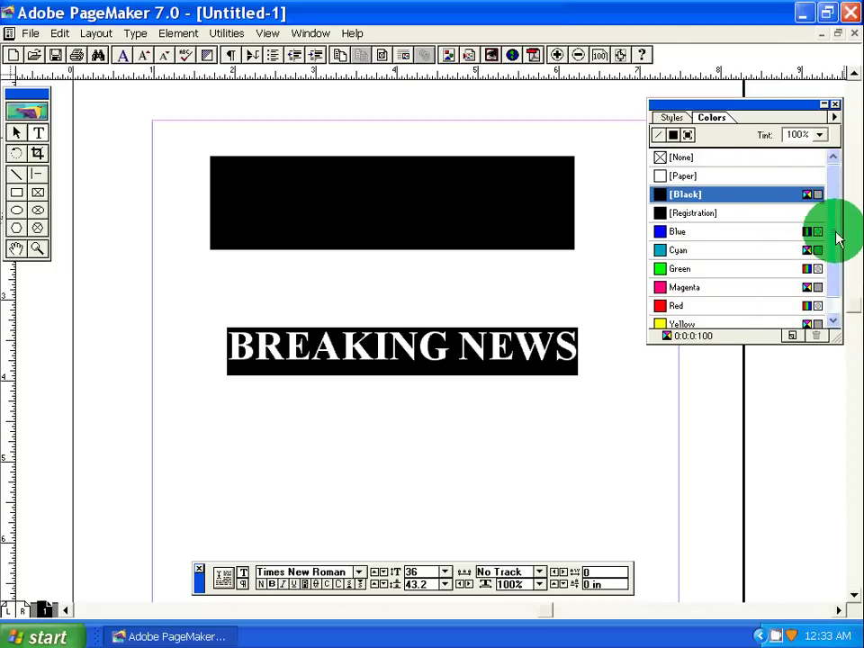
{"action": "left_click_drag", "start_coordinate": [837, 237], "coordinate": [657, 180]}
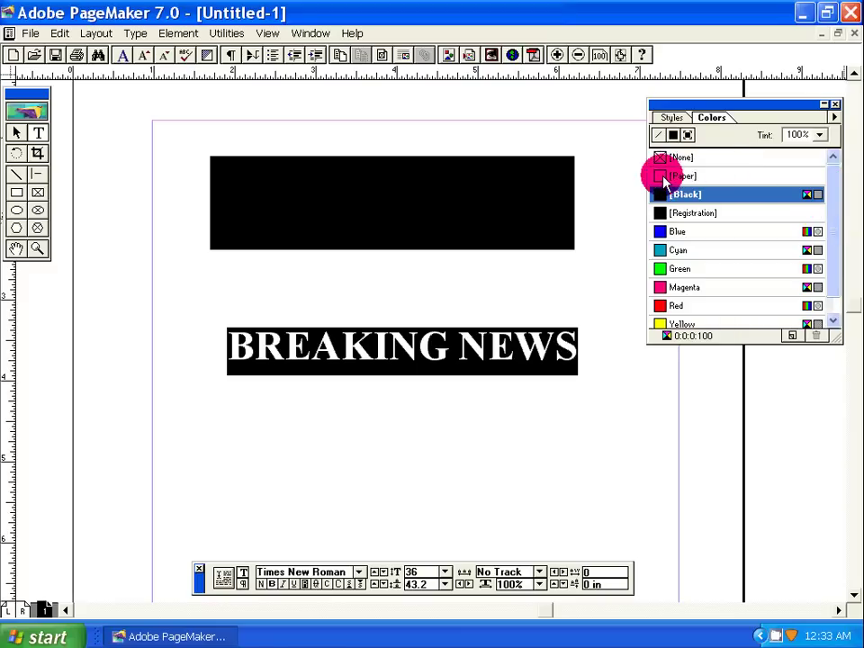
{"action": "left_click_drag", "start_coordinate": [662, 180], "coordinate": [382, 348]}
{"action": "left_click", "coordinate": [305, 355]}
{"action": "left_click", "coordinate": [656, 187]}
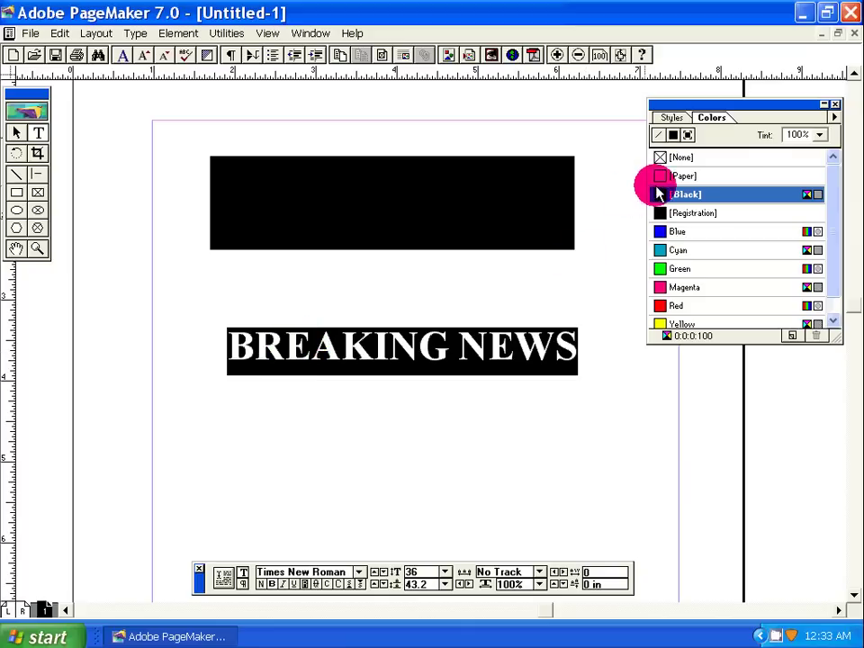
{"action": "left_click", "coordinate": [662, 179]}
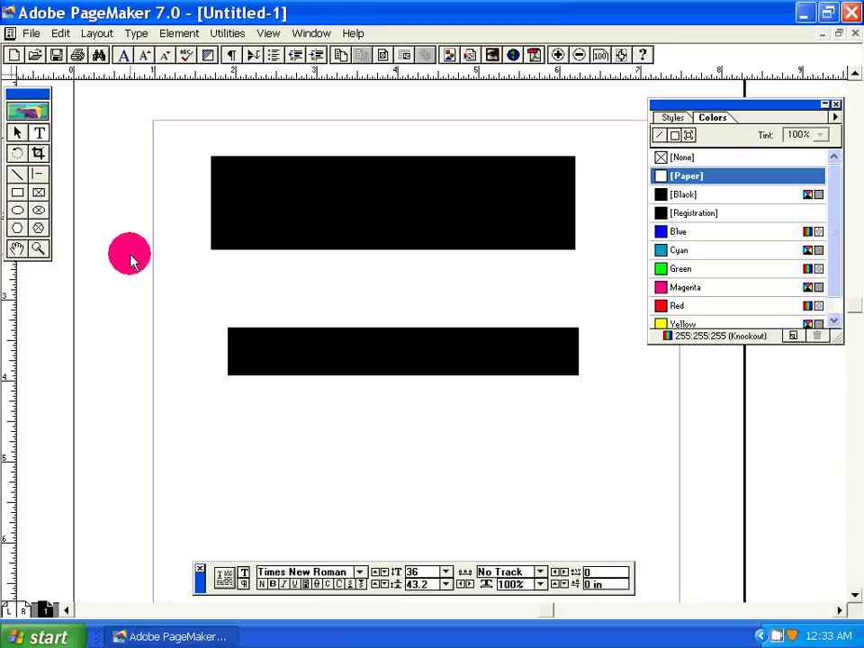
Move the BREAKING NEWS text block onto the black rectangle and nudge it right until all its letters sit inside
{"action": "left_click", "coordinate": [18, 132]}
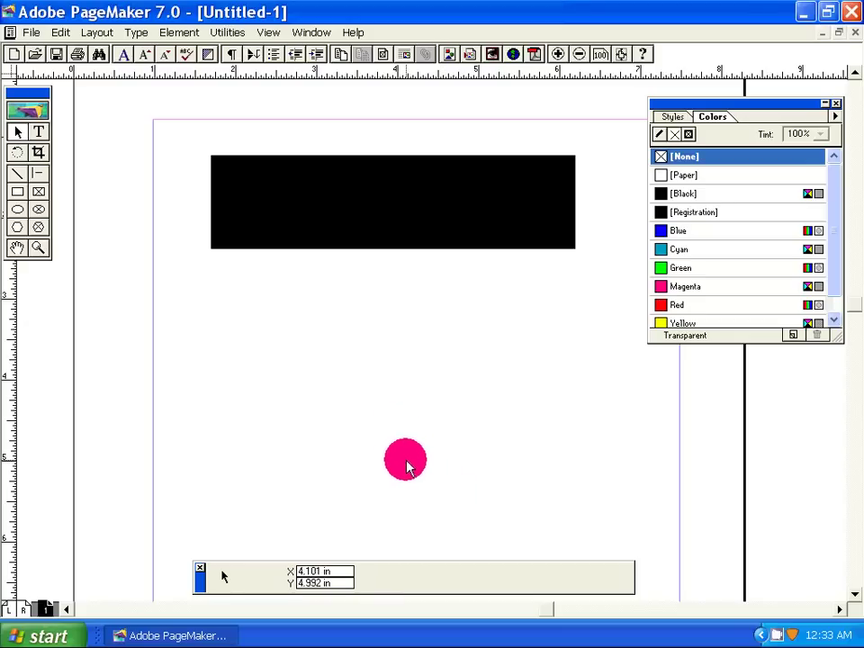
{"action": "left_click", "coordinate": [378, 370]}
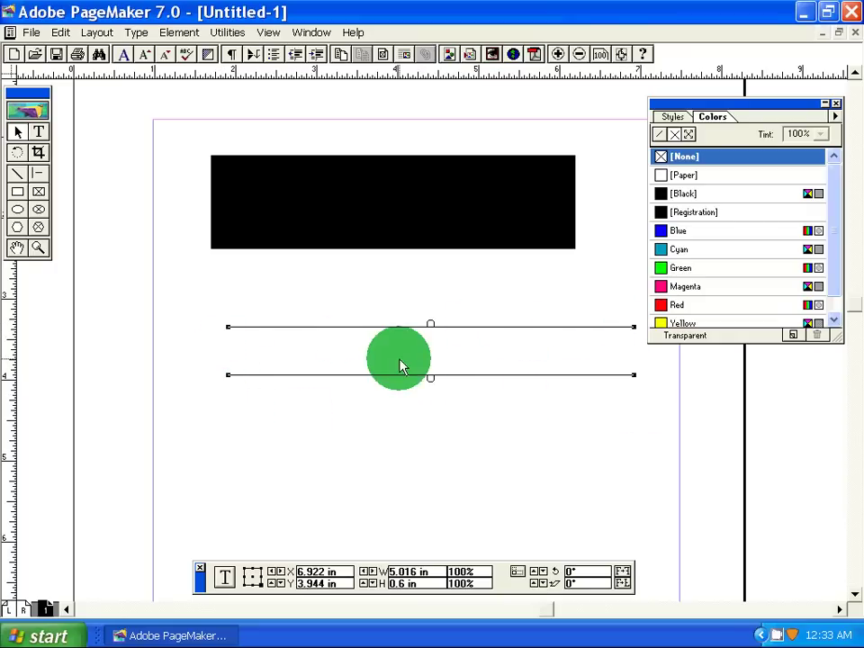
{"action": "left_click_drag", "start_coordinate": [401, 366], "coordinate": [378, 213]}
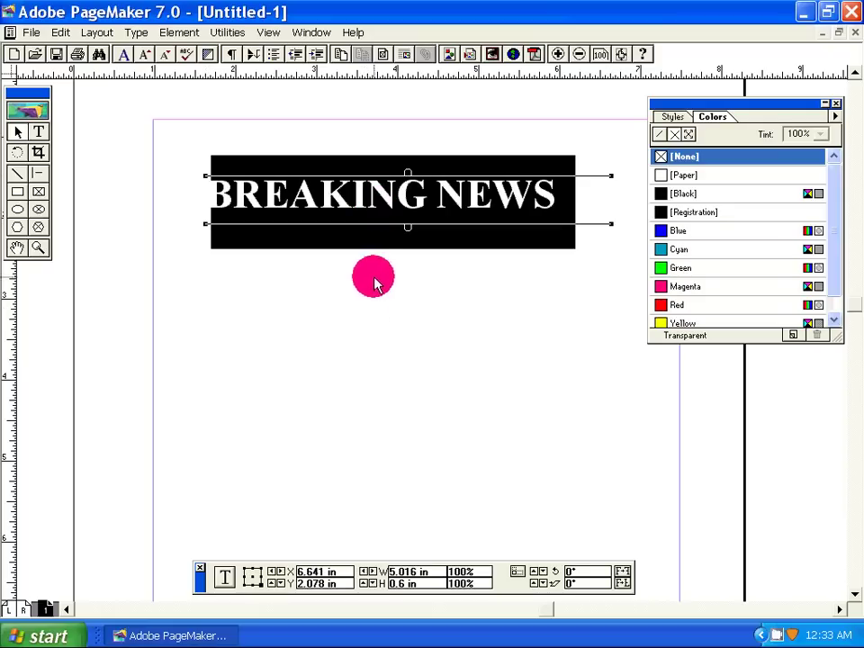
{"action": "key", "text": "Right"}
{"action": "key", "text": "Right"}
{"action": "key", "text": "Right"}
{"action": "key", "text": "Right"}
{"action": "key", "text": "Right"}
{"action": "key", "text": "Right"}
{"action": "key", "text": "Right"}
{"action": "key", "text": "Right"}
{"action": "key", "text": "Right"}
{"action": "key", "text": "Right"}
{"action": "key", "text": "Right"}
{"action": "key", "text": "Right"}
{"action": "key", "text": "Right"}
{"action": "key", "text": "Right"}
{"action": "key", "text": "Right"}
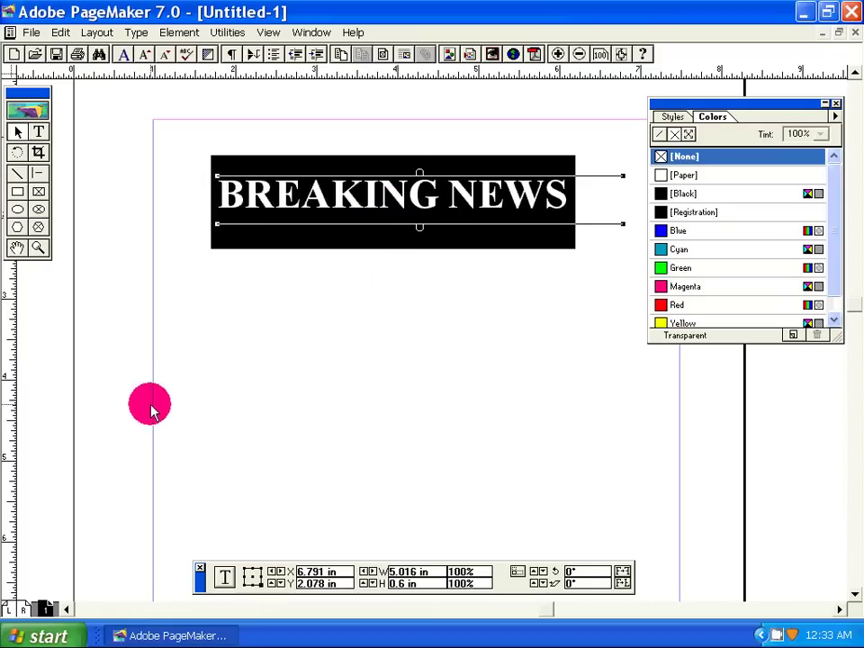
Bring the BREAKING NEWS text block to the front and deselect it
{"action": "left_click", "coordinate": [179, 36]}
{"action": "mouse_move", "coordinate": [201, 144]}
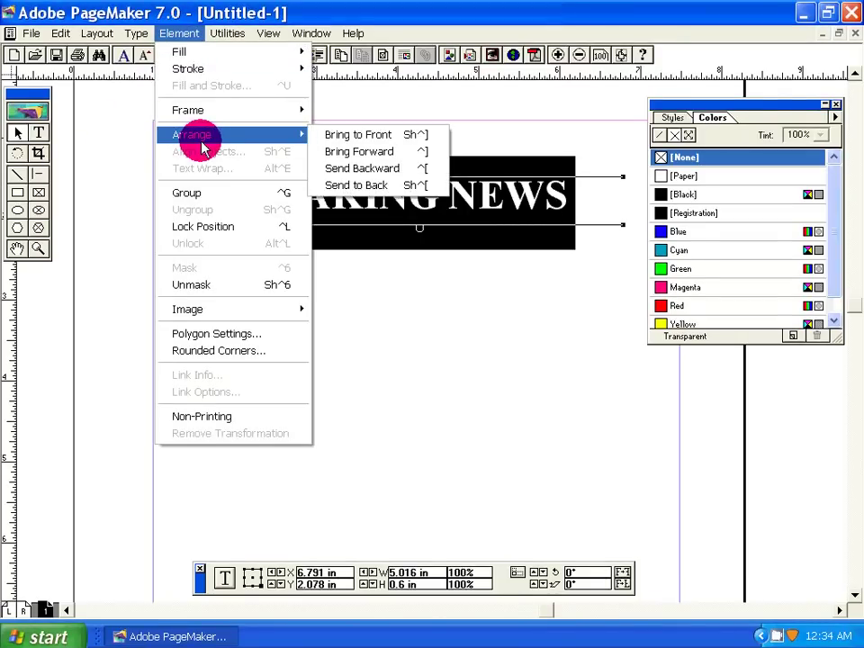
{"action": "left_click", "coordinate": [335, 137]}
{"action": "left_click", "coordinate": [339, 391]}
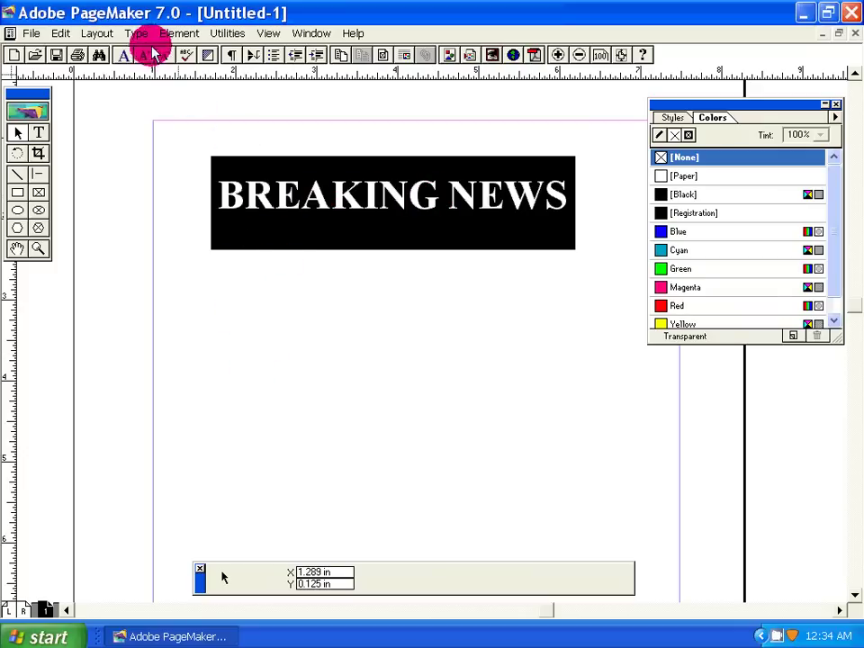
{"action": "left_click", "coordinate": [178, 38]}
{"action": "mouse_move", "coordinate": [187, 133]}
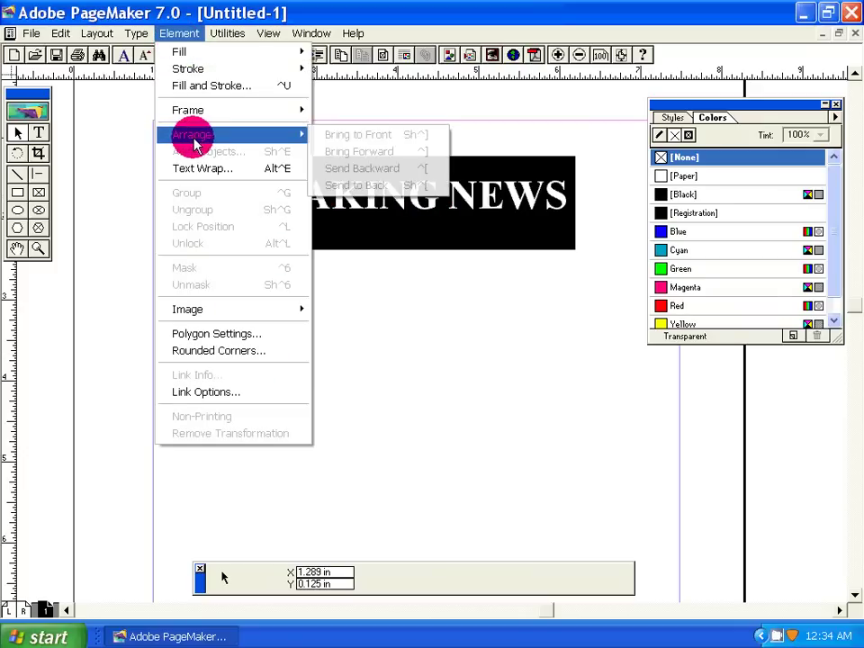
{"action": "left_click", "coordinate": [90, 105]}
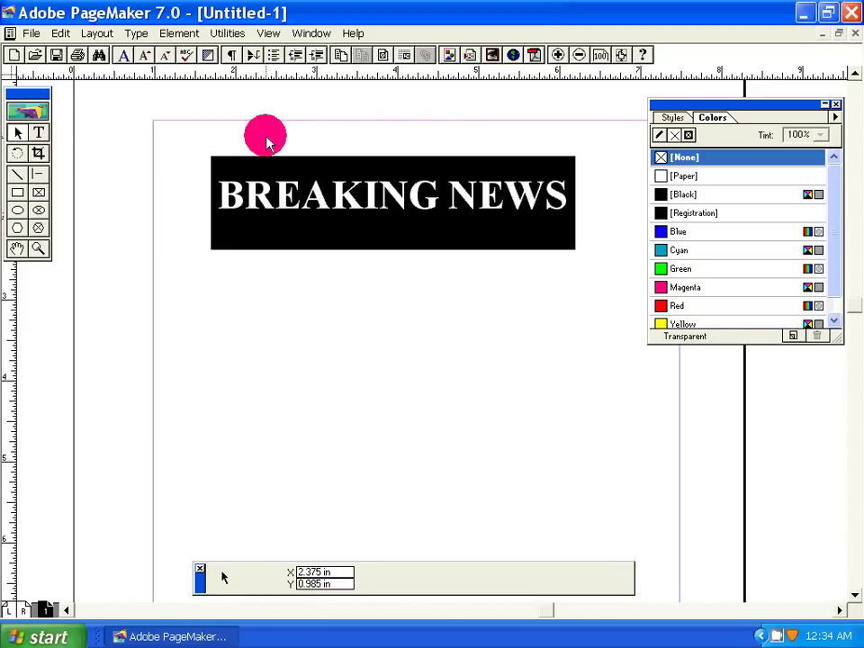
Group the BREAKING NEWS text with the black rectangle and move the group slightly toward the page's upper-left margin corner
{"action": "left_click_drag", "start_coordinate": [101, 106], "coordinate": [694, 371]}
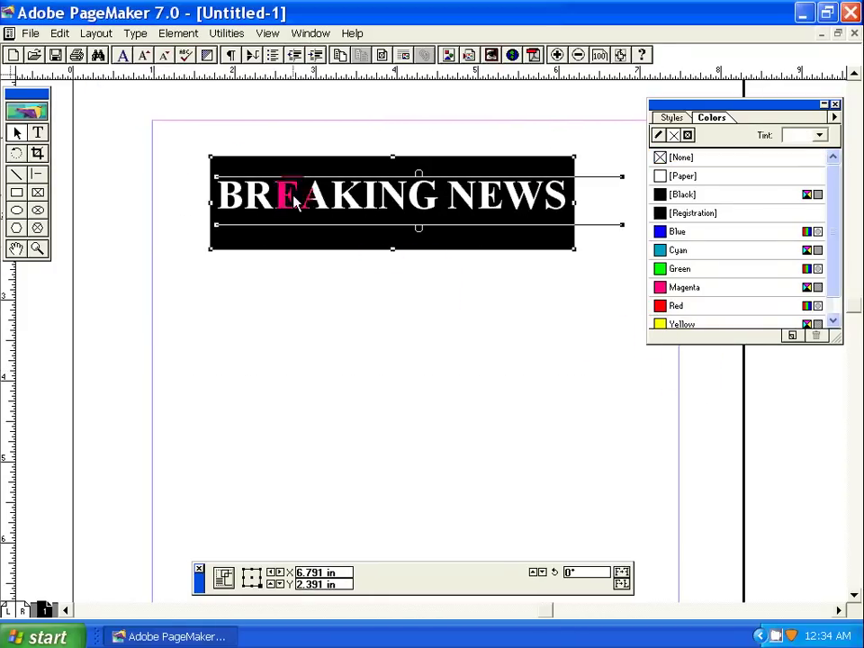
{"action": "left_click_drag", "start_coordinate": [92, 98], "coordinate": [753, 409]}
{"action": "left_click_drag", "start_coordinate": [104, 108], "coordinate": [712, 387]}
{"action": "left_click", "coordinate": [178, 39]}
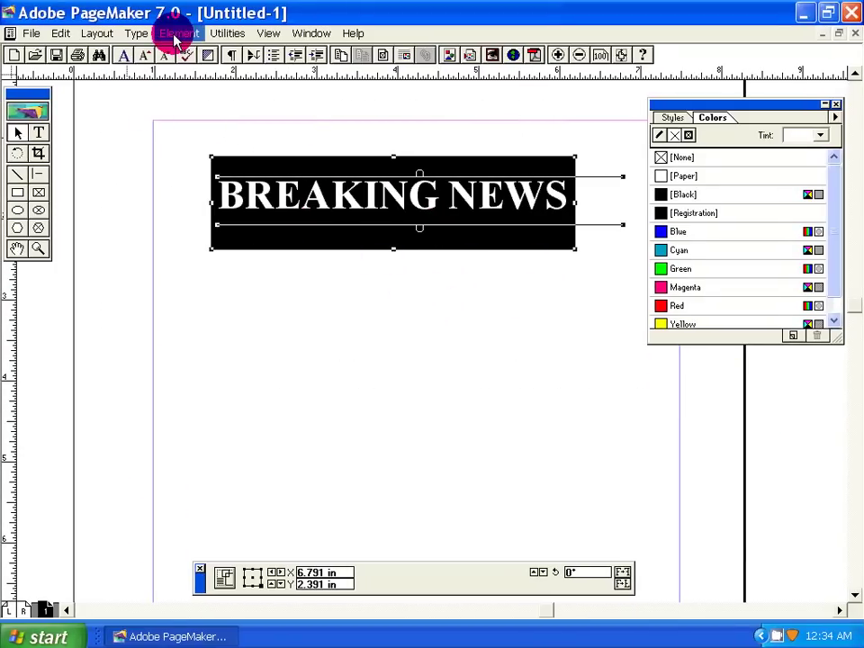
{"action": "left_click", "coordinate": [186, 194]}
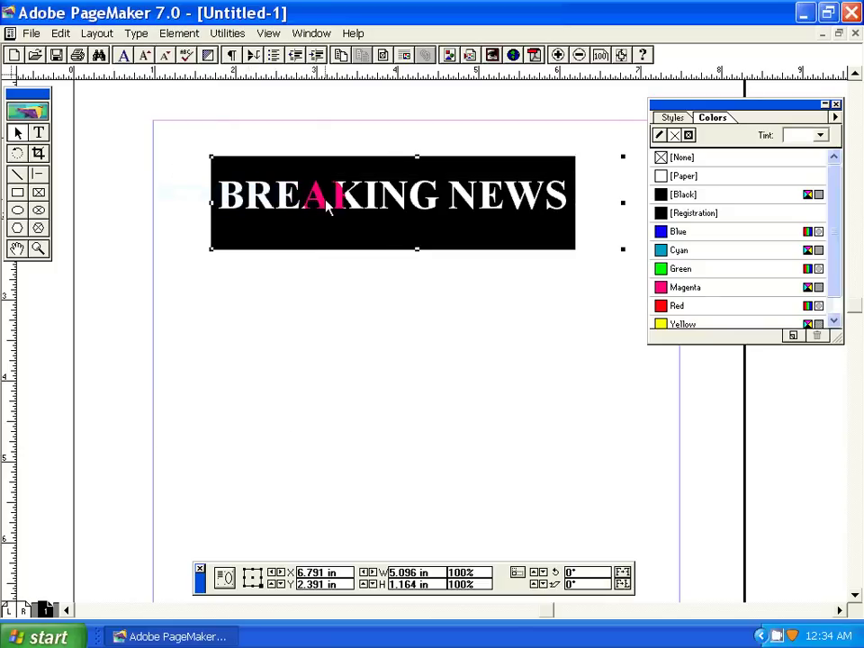
{"action": "left_click_drag", "start_coordinate": [328, 193], "coordinate": [384, 201]}
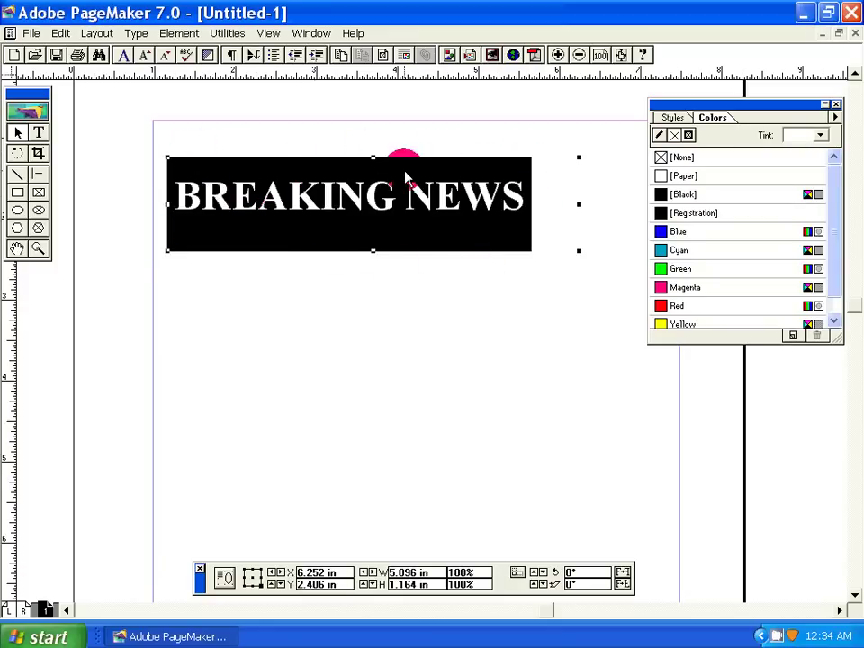
{"action": "mouse_move", "coordinate": [405, 178]}
{"action": "left_mouse_down"}
{"action": "mouse_move", "coordinate": [386, 170]}
{"action": "mouse_move", "coordinate": [416, 164]}
{"action": "left_mouse_up"}
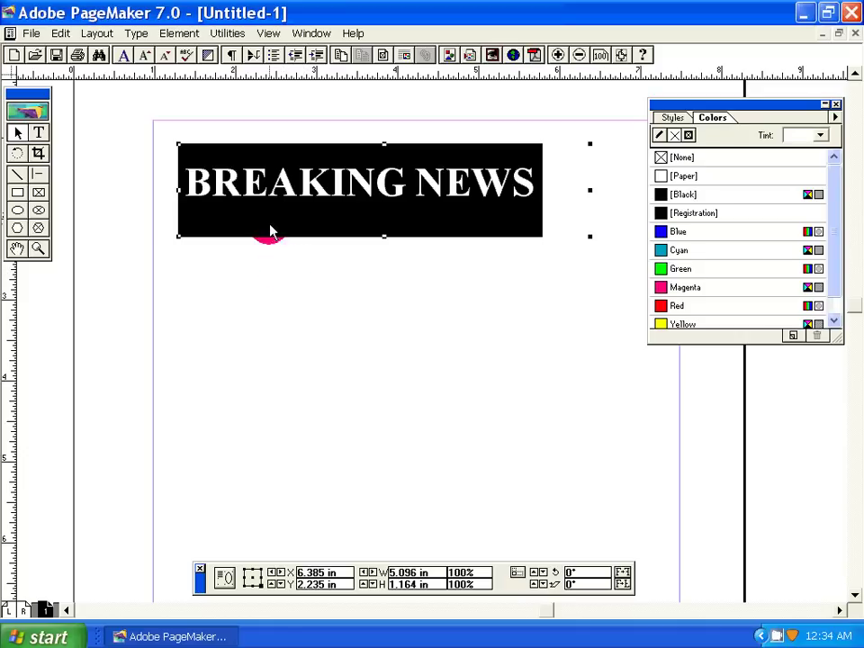
Draw a hexagon about 3.34 by 1.52 in below the headline banner and delete it
{"action": "left_click", "coordinate": [18, 230]}
{"action": "left_click_drag", "start_coordinate": [213, 291], "coordinate": [484, 415]}
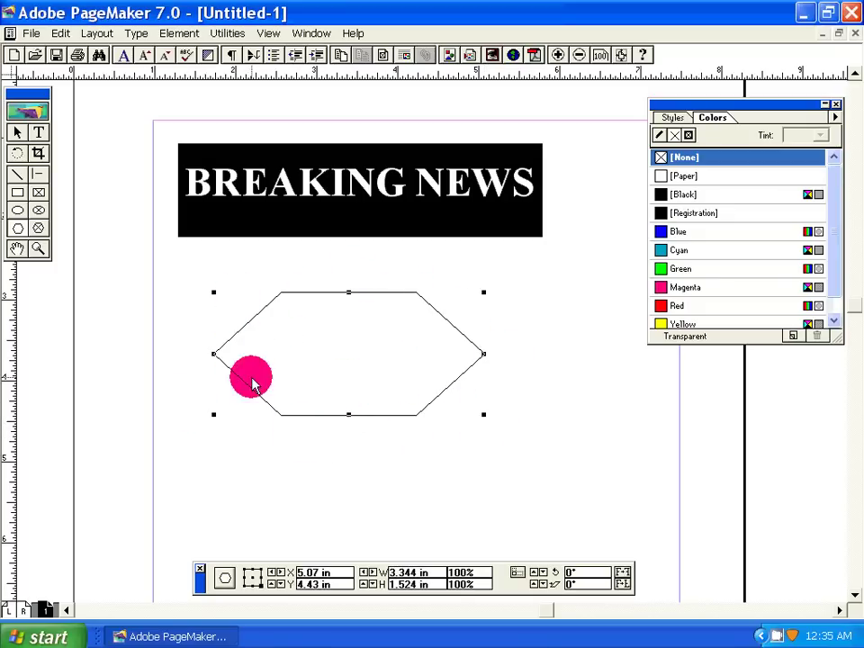
{"action": "left_click", "coordinate": [16, 133]}
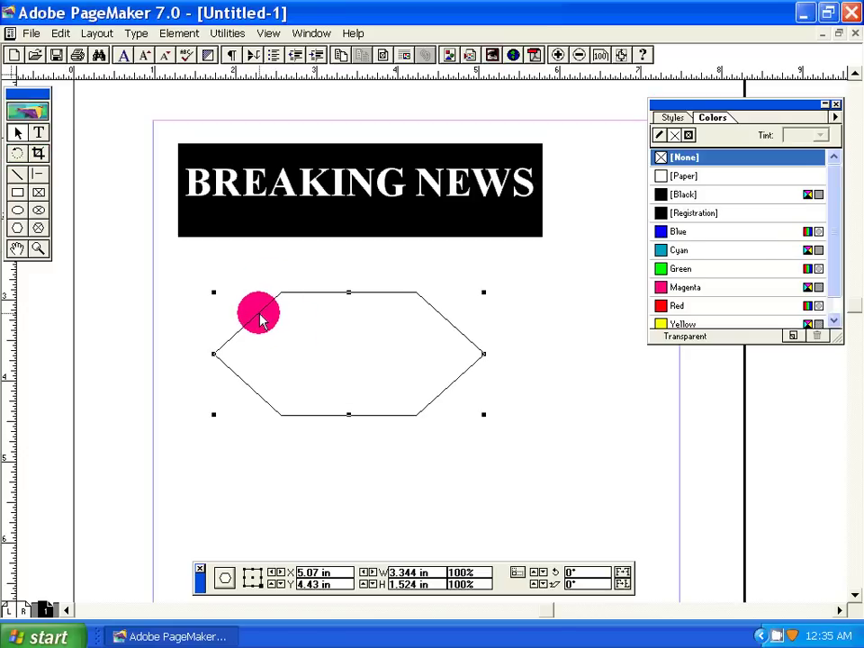
{"action": "key", "text": "Delete"}
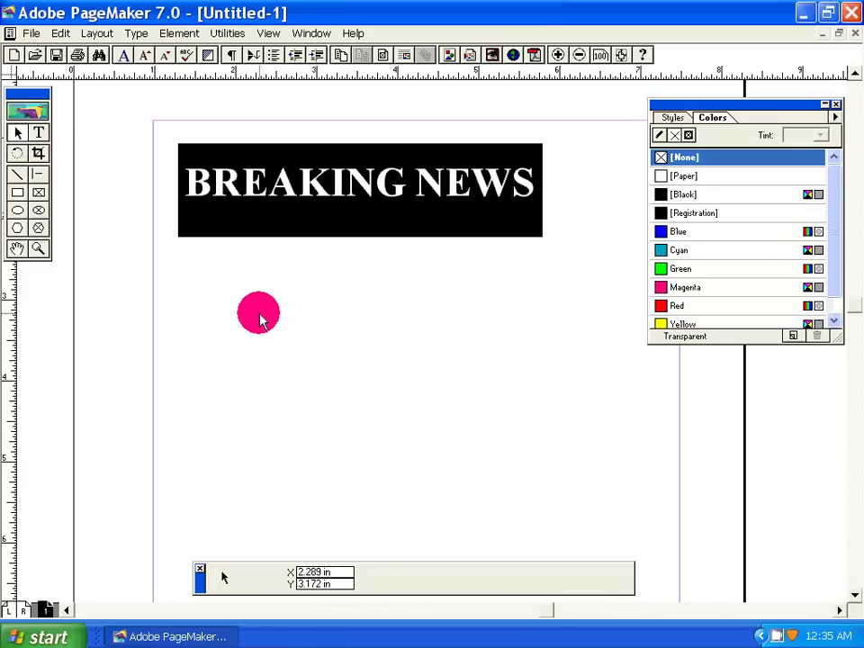
Configure the polygon settings to 26 sides with a 42% star inset
{"action": "double_click", "coordinate": [17, 231]}
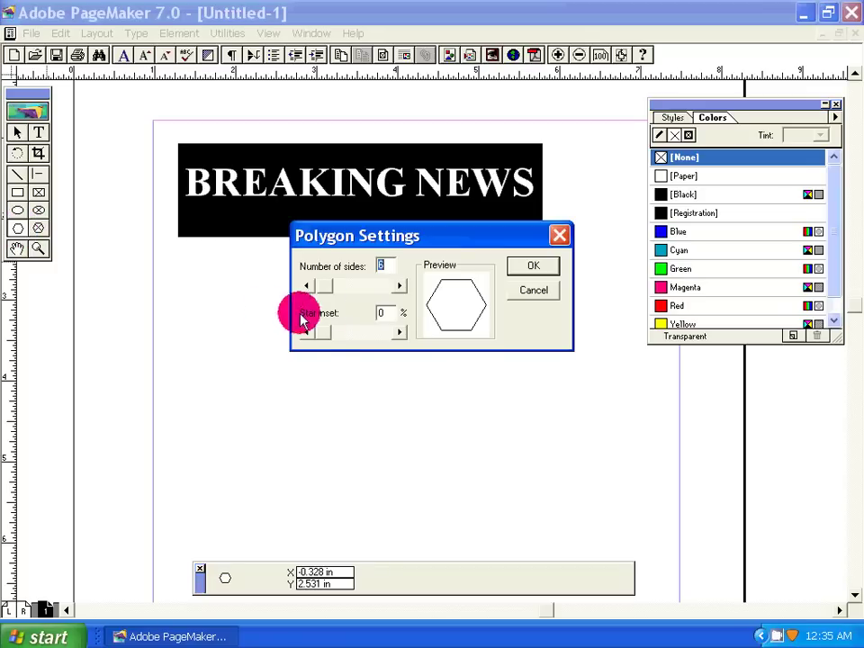
{"action": "left_click_drag", "start_coordinate": [373, 235], "coordinate": [367, 350]}
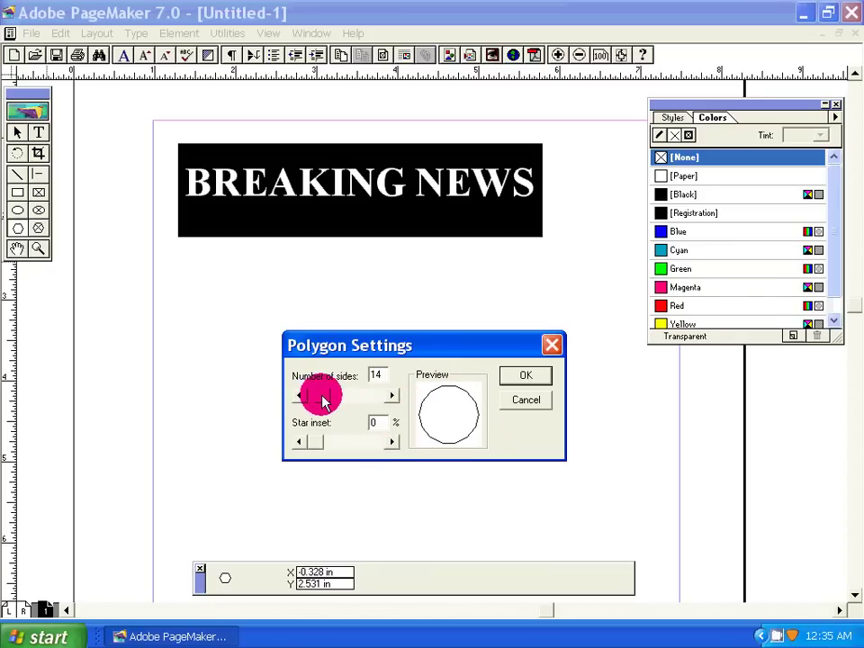
{"action": "left_click", "coordinate": [306, 438]}
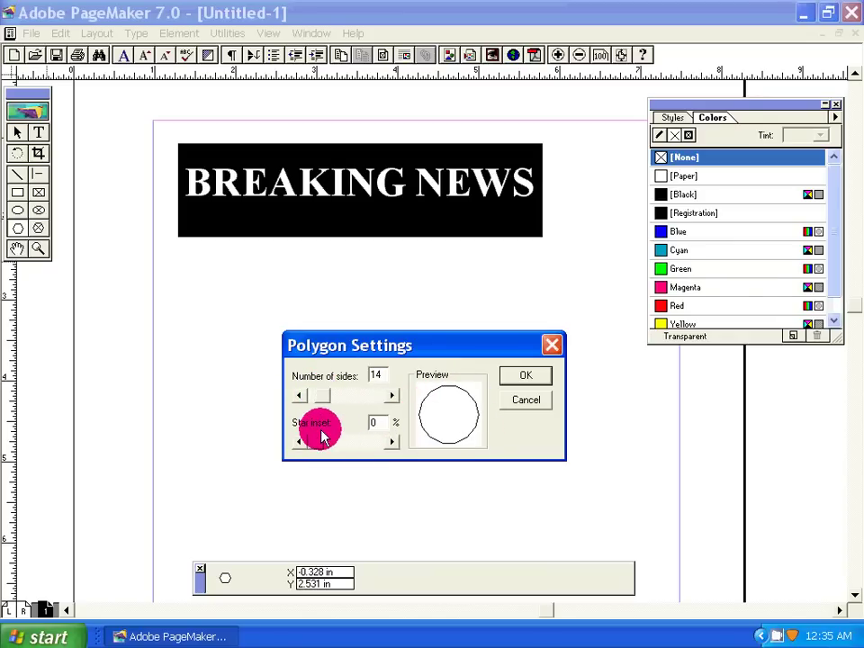
{"action": "mouse_move", "coordinate": [324, 435]}
{"action": "left_mouse_down"}
{"action": "mouse_move", "coordinate": [305, 437]}
{"action": "mouse_move", "coordinate": [318, 445]}
{"action": "left_mouse_up"}
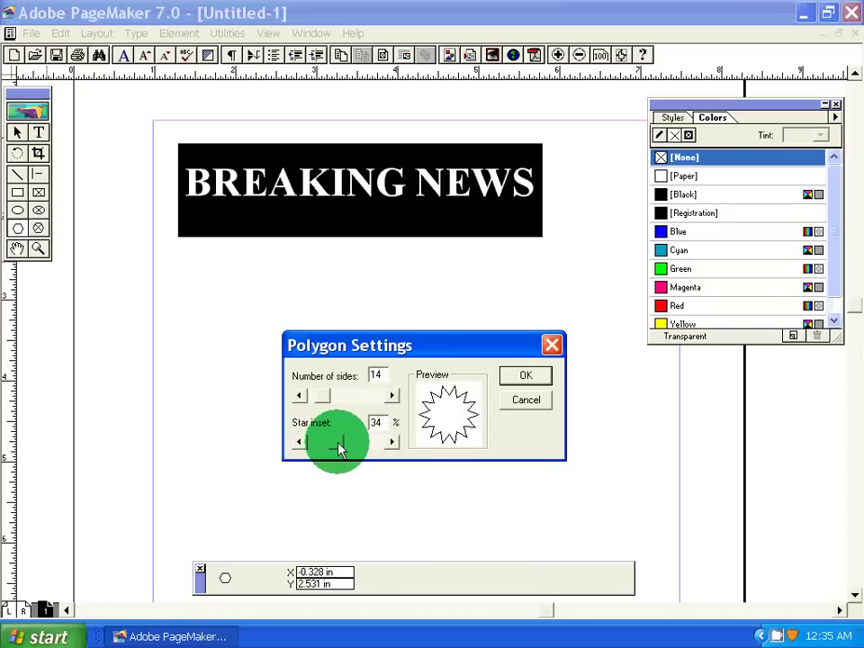
{"action": "left_click", "coordinate": [343, 444]}
{"action": "left_click", "coordinate": [323, 405]}
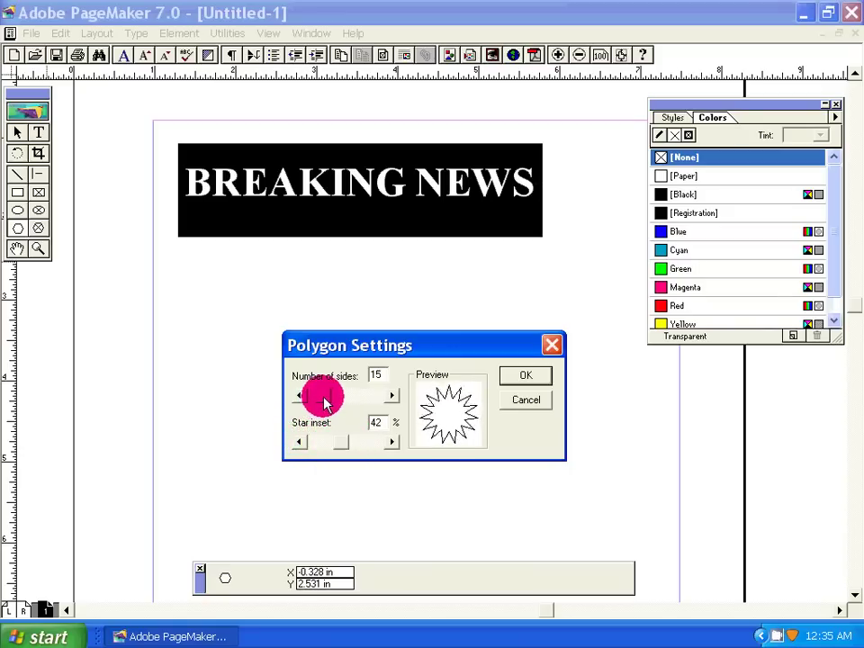
{"action": "left_click_drag", "start_coordinate": [325, 402], "coordinate": [332, 402]}
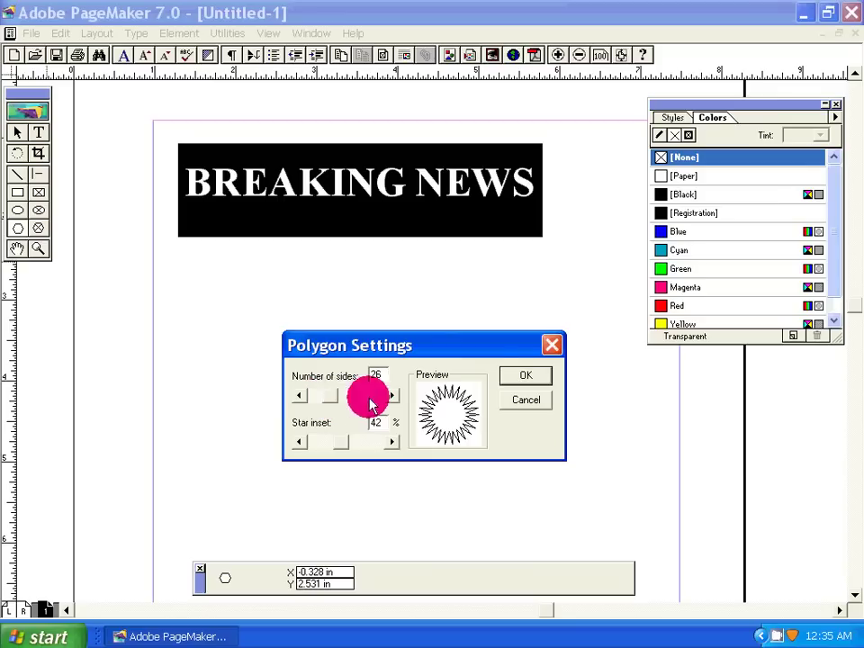
{"action": "left_click", "coordinate": [526, 376]}
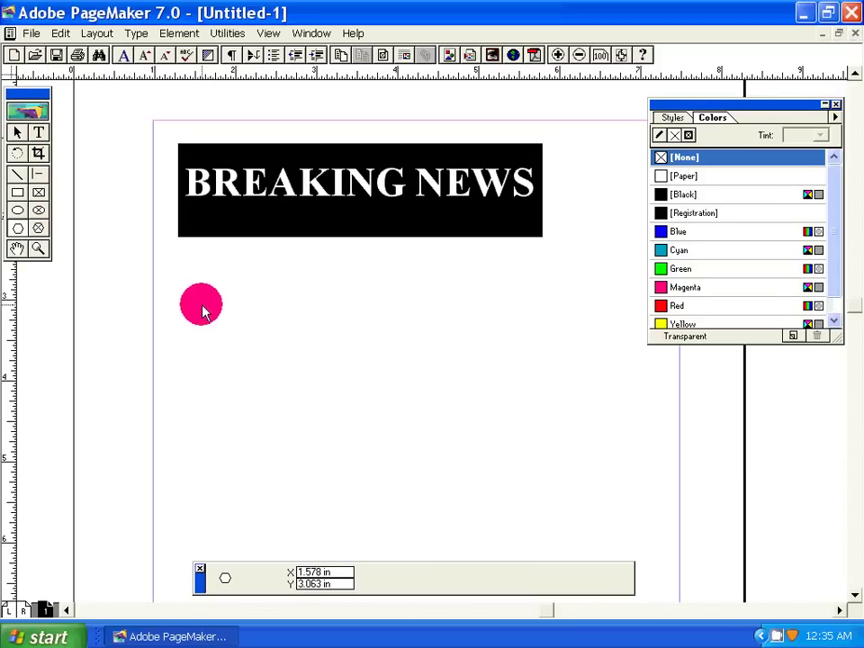
Draw a star polygon about 4.72 by 1.70 in below the headline banner and delete it
{"action": "mouse_move", "coordinate": [201, 304]}
{"action": "left_mouse_down"}
{"action": "mouse_move", "coordinate": [391, 386]}
{"action": "mouse_move", "coordinate": [585, 447]}
{"action": "left_mouse_up"}
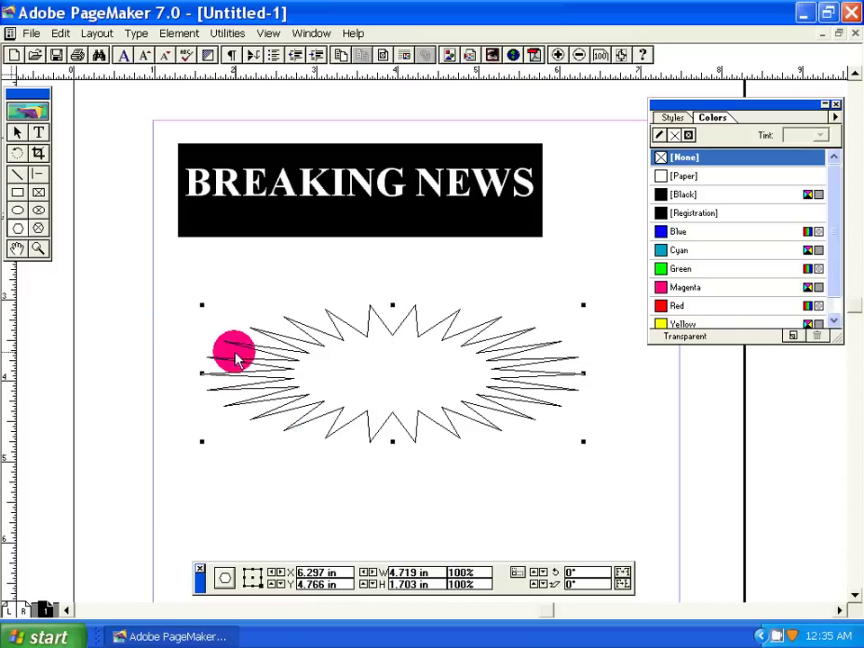
{"action": "left_click", "coordinate": [203, 280]}
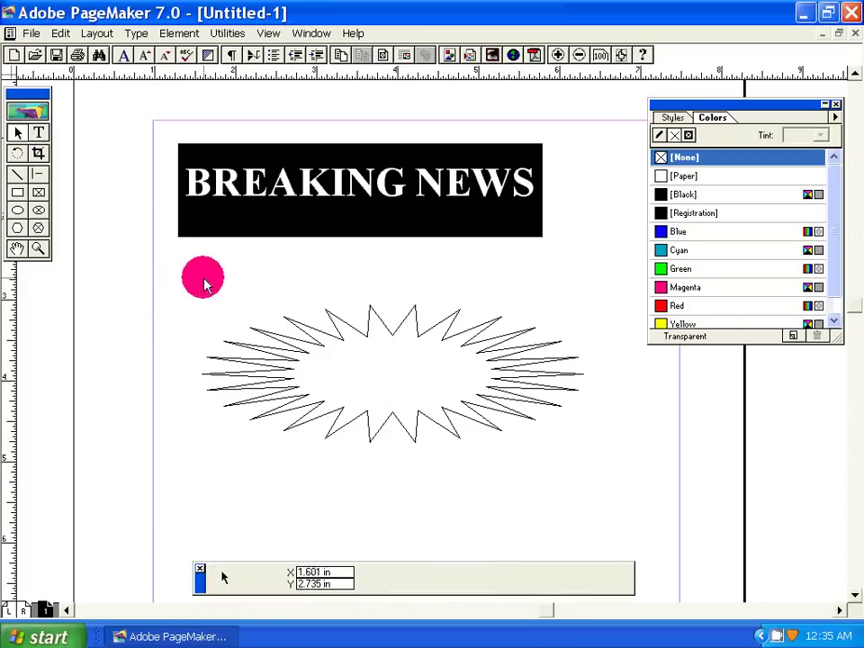
{"action": "left_click", "coordinate": [292, 326]}
{"action": "key", "text": "Delete"}
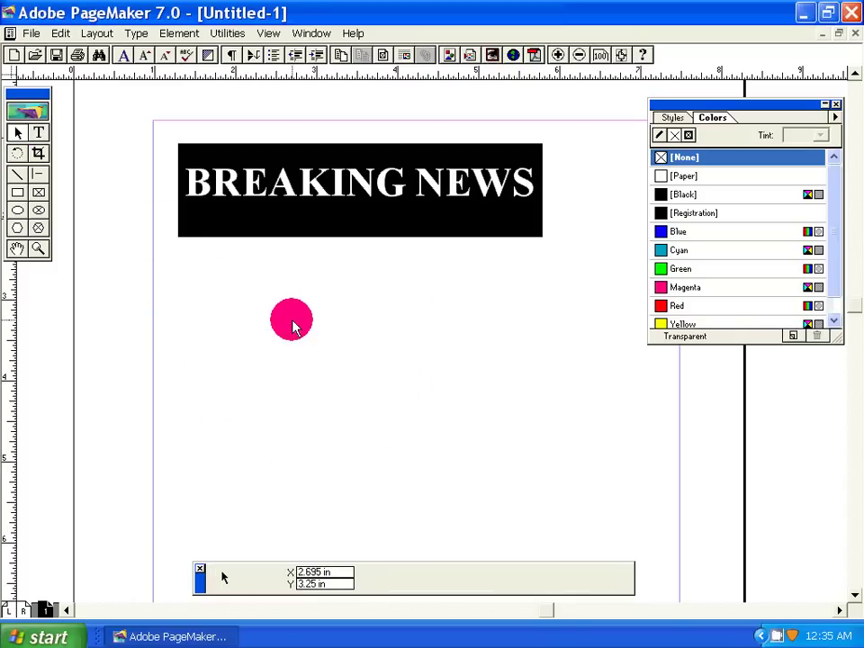
Set the polygon to 32 sides with a 42% star inset and draw a star about 5.29 by 1.59 in below the banner
{"action": "left_click", "coordinate": [16, 230]}
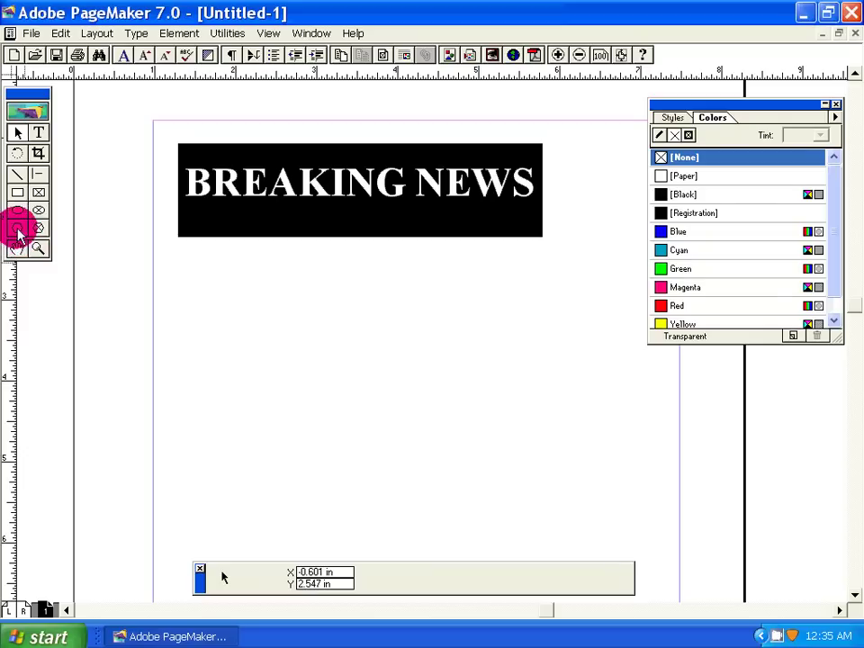
{"action": "left_click", "coordinate": [16, 232]}
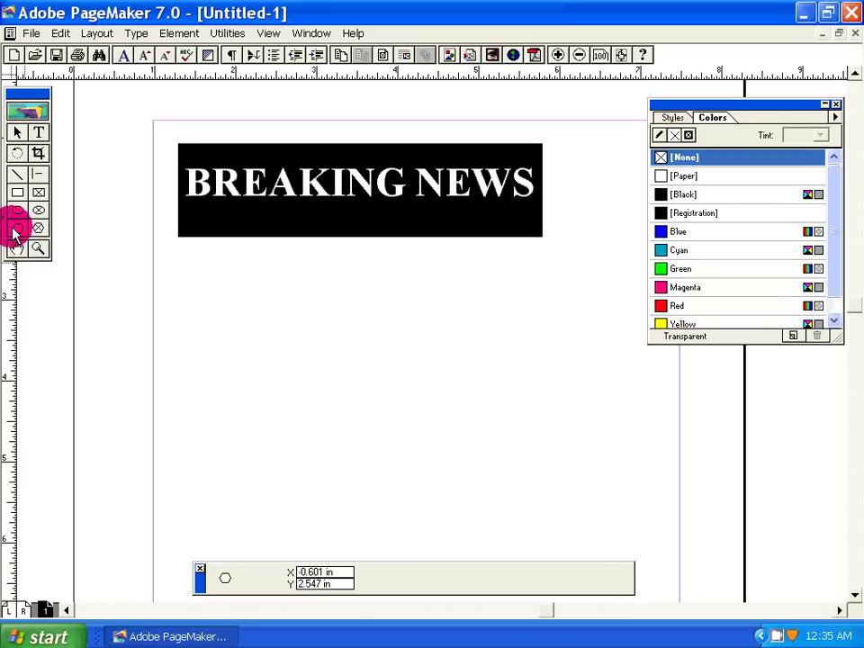
{"action": "left_click", "coordinate": [171, 45]}
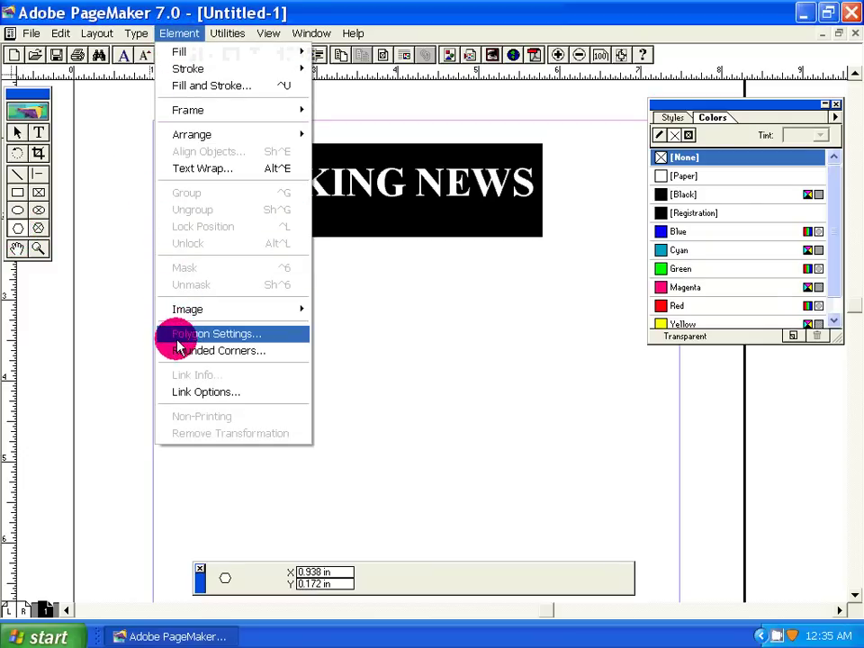
{"action": "left_click", "coordinate": [225, 335]}
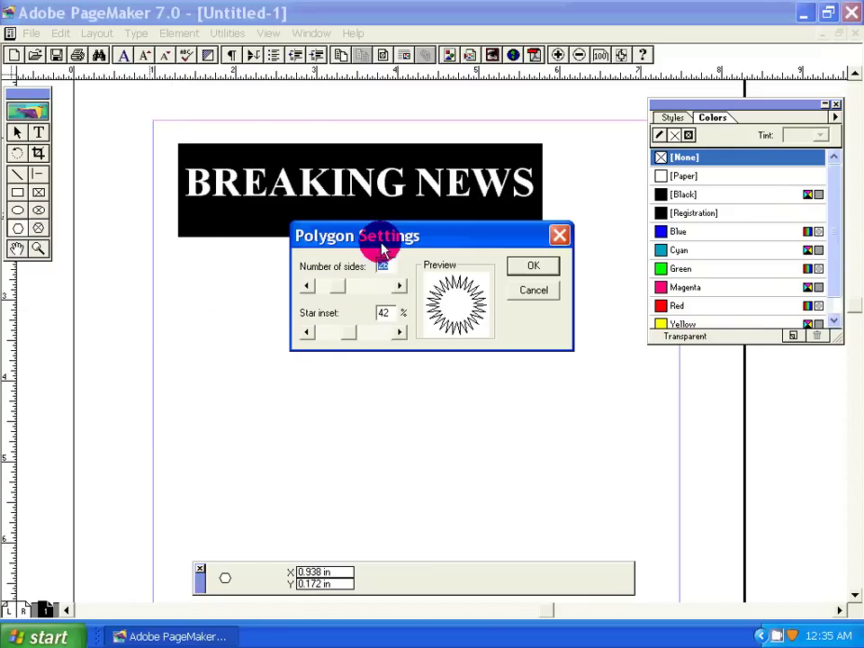
{"action": "left_click_drag", "start_coordinate": [376, 236], "coordinate": [310, 328]}
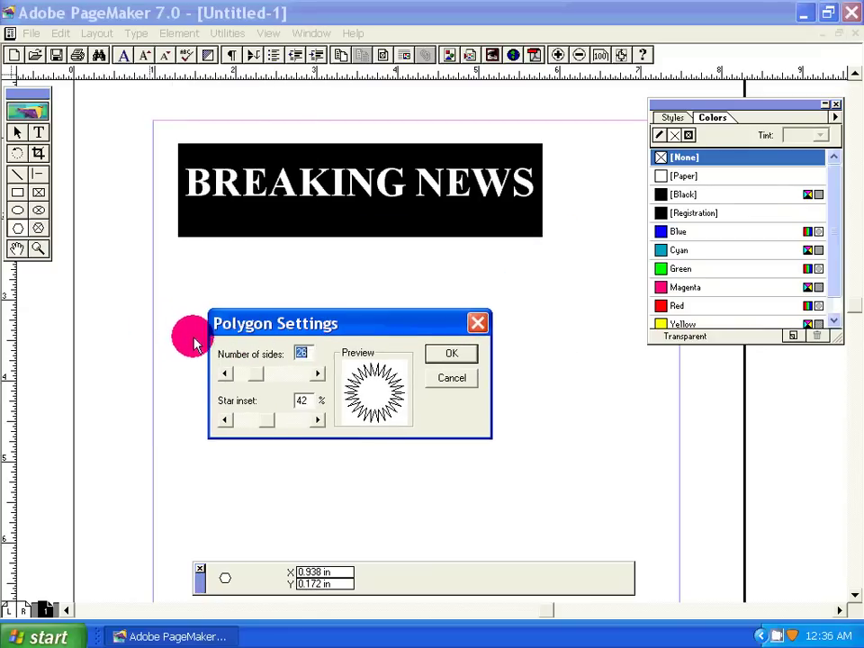
{"action": "left_click", "coordinate": [261, 378]}
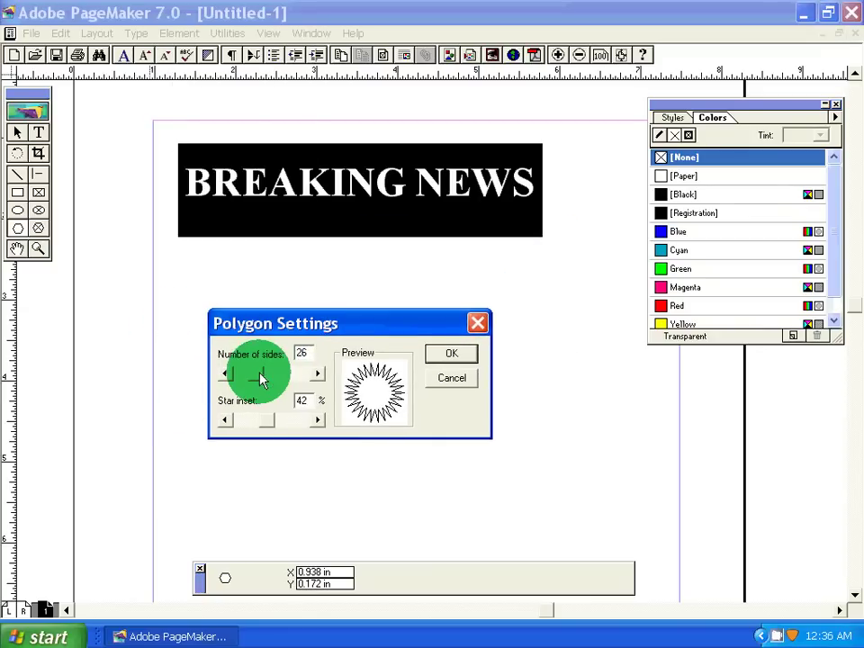
{"action": "left_click", "coordinate": [452, 356]}
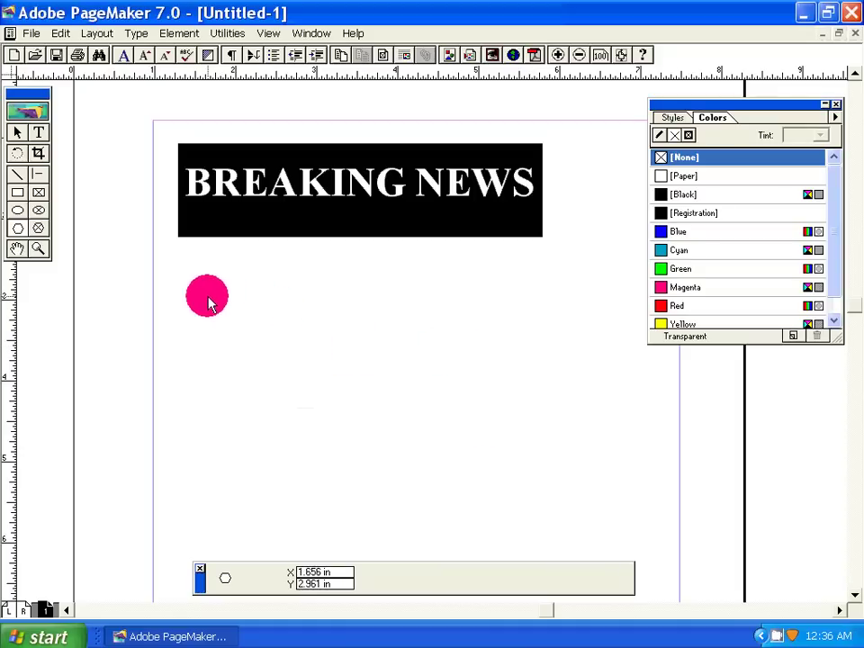
{"action": "left_click_drag", "start_coordinate": [200, 297], "coordinate": [630, 417]}
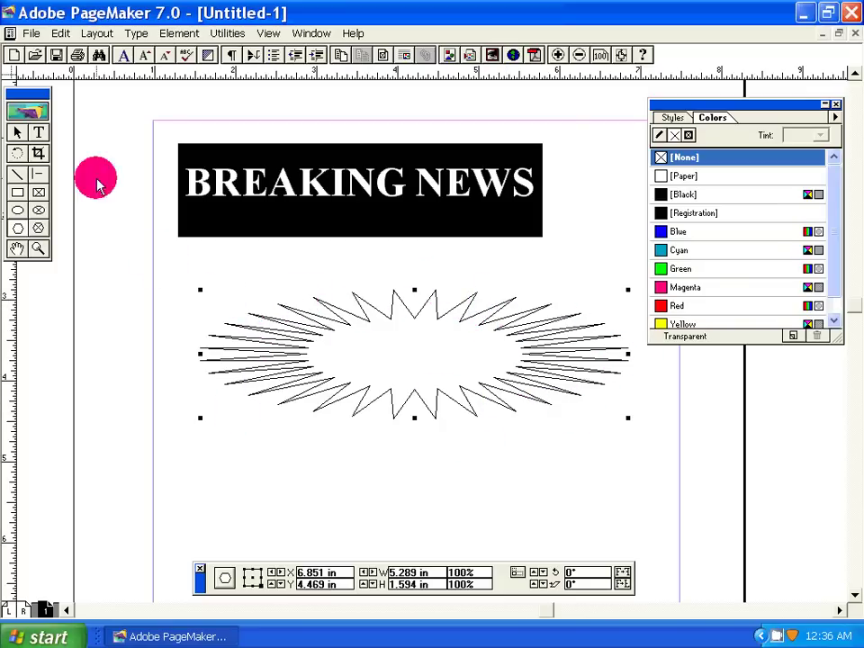
Try 6 pt and 4 pt strokes on the 32-sided star, and settle on a 2 pt stroke
{"action": "left_click", "coordinate": [177, 36]}
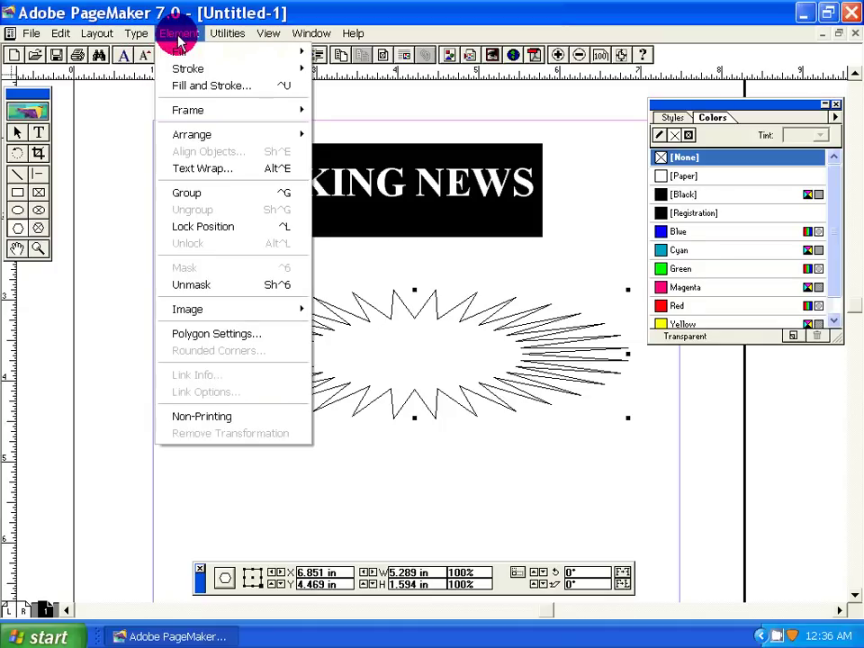
{"action": "mouse_move", "coordinate": [166, 70]}
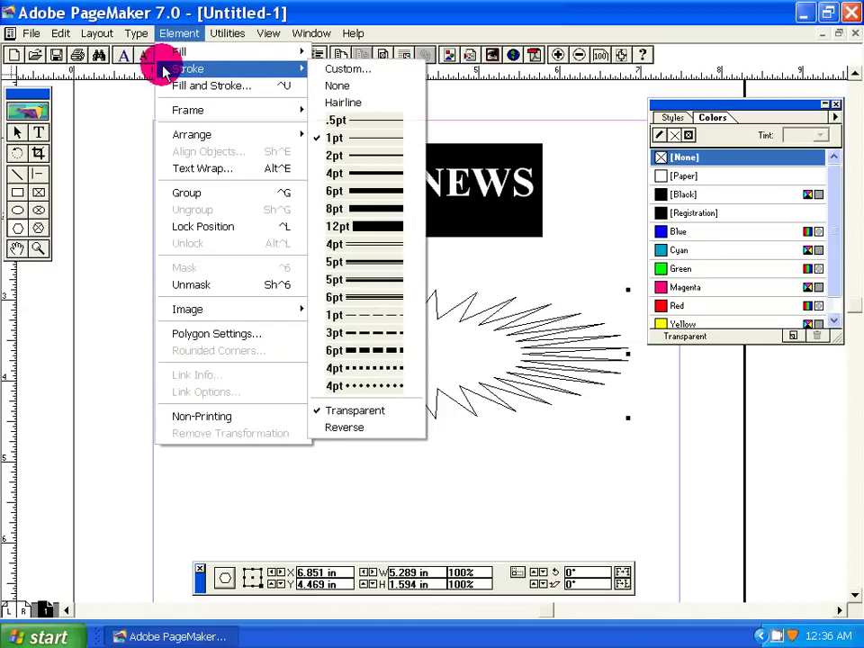
{"action": "left_click", "coordinate": [357, 192]}
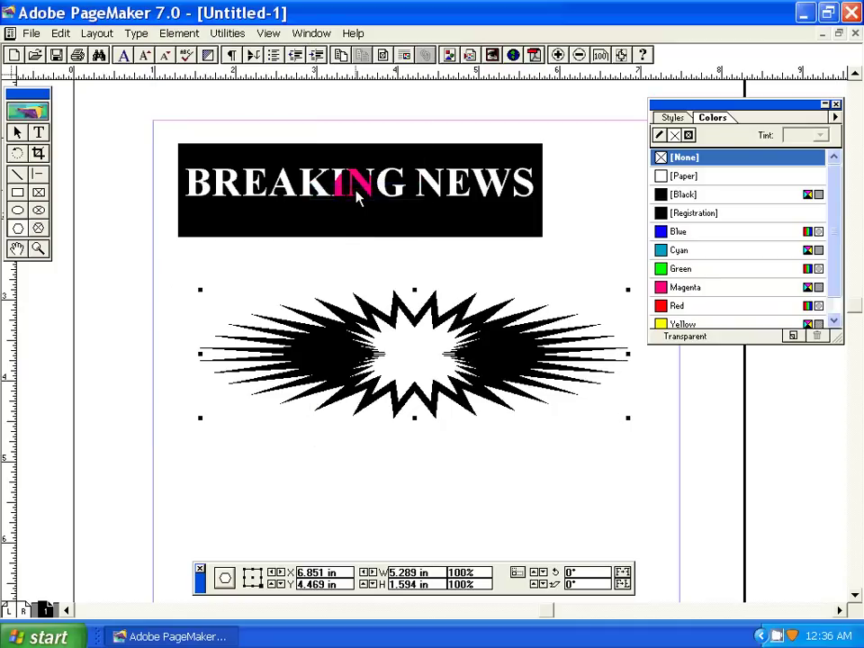
{"action": "left_click", "coordinate": [178, 33]}
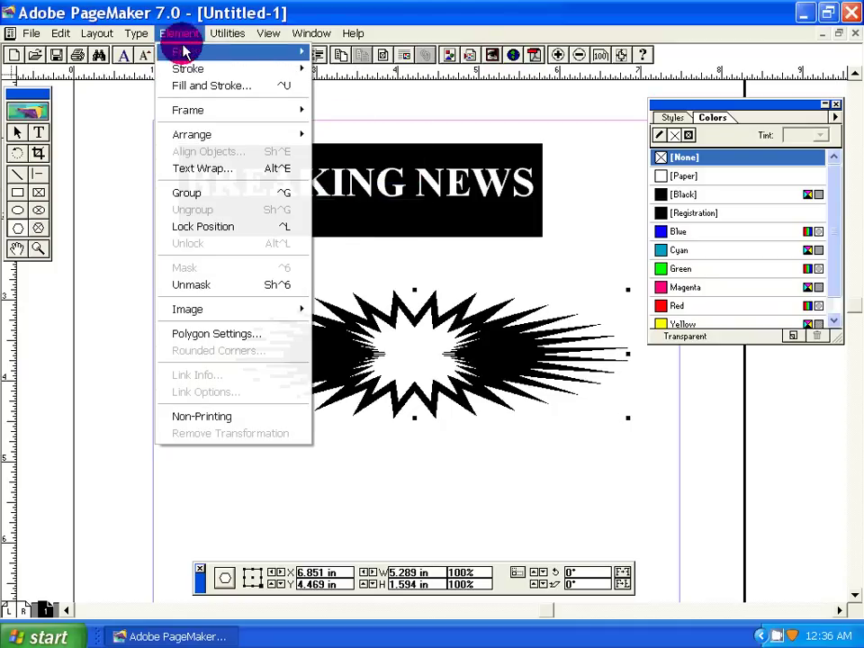
{"action": "left_click", "coordinate": [365, 173]}
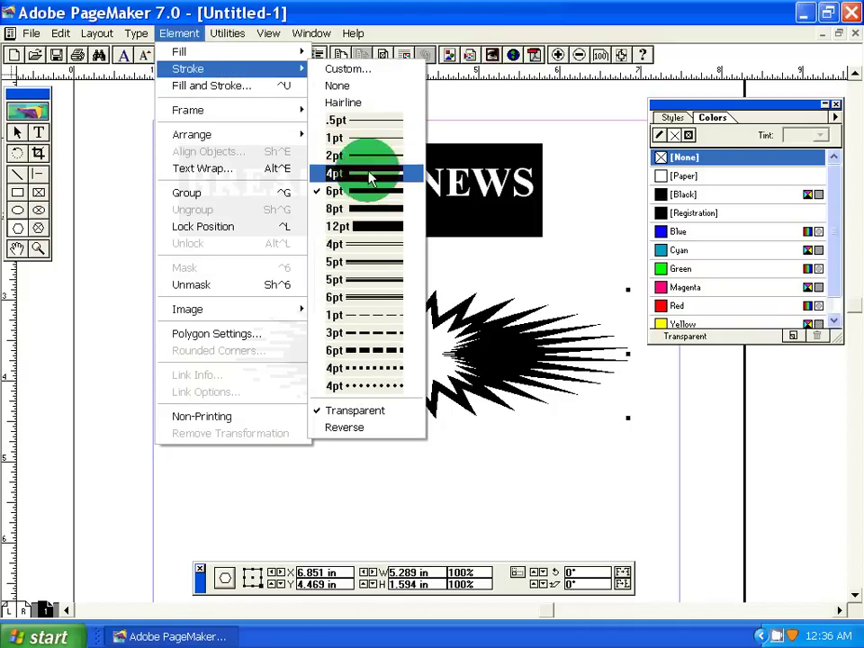
{"action": "left_click", "coordinate": [178, 34]}
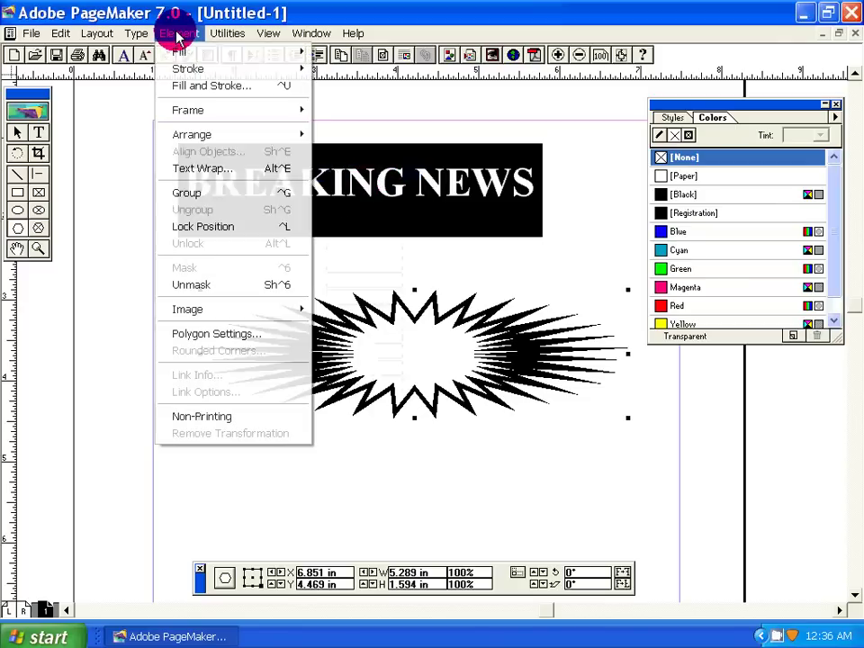
{"action": "mouse_move", "coordinate": [196, 72]}
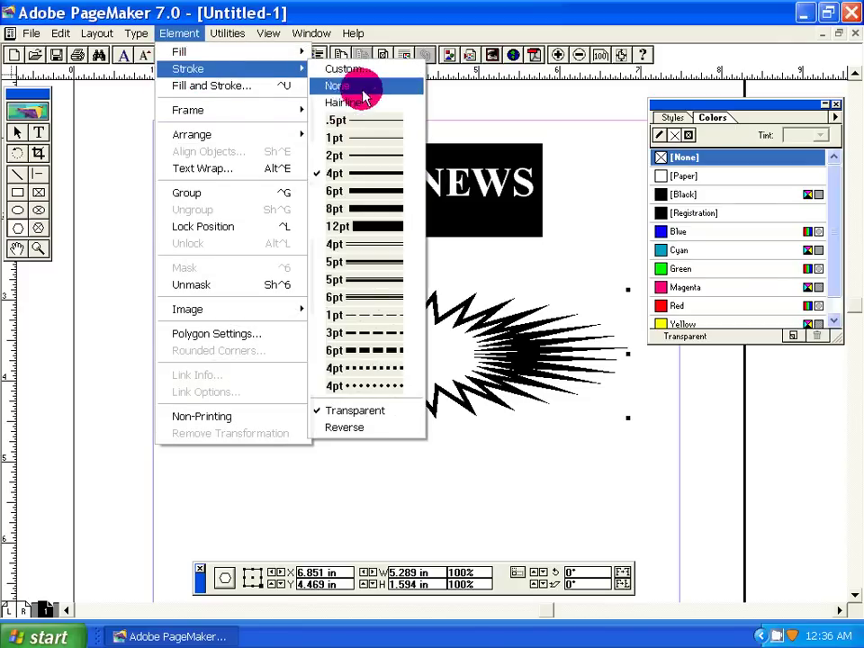
{"action": "left_click", "coordinate": [365, 155]}
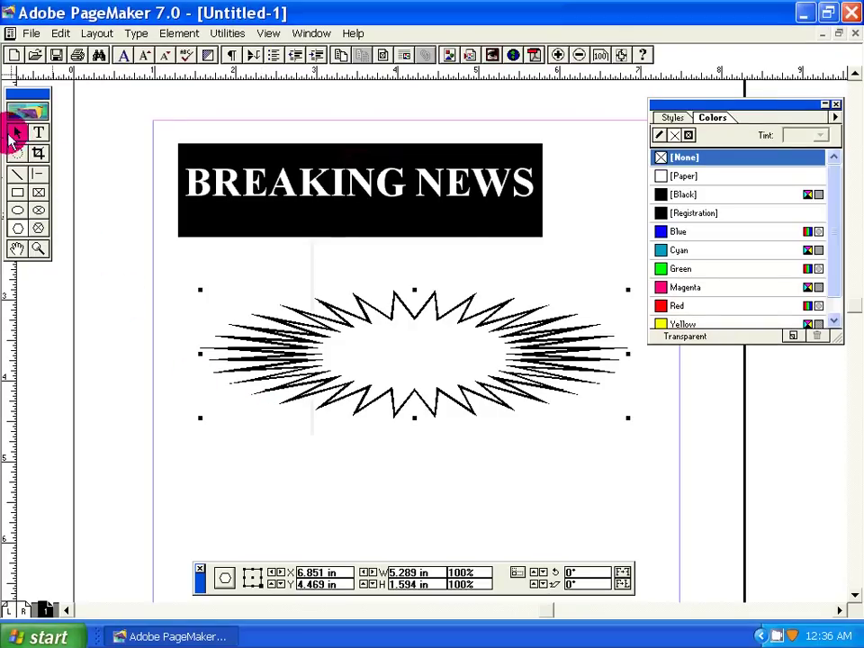
Select the 32-sided star with the Pointer tool and fill it with Black
{"action": "left_click", "coordinate": [12, 134]}
{"action": "left_click", "coordinate": [396, 326]}
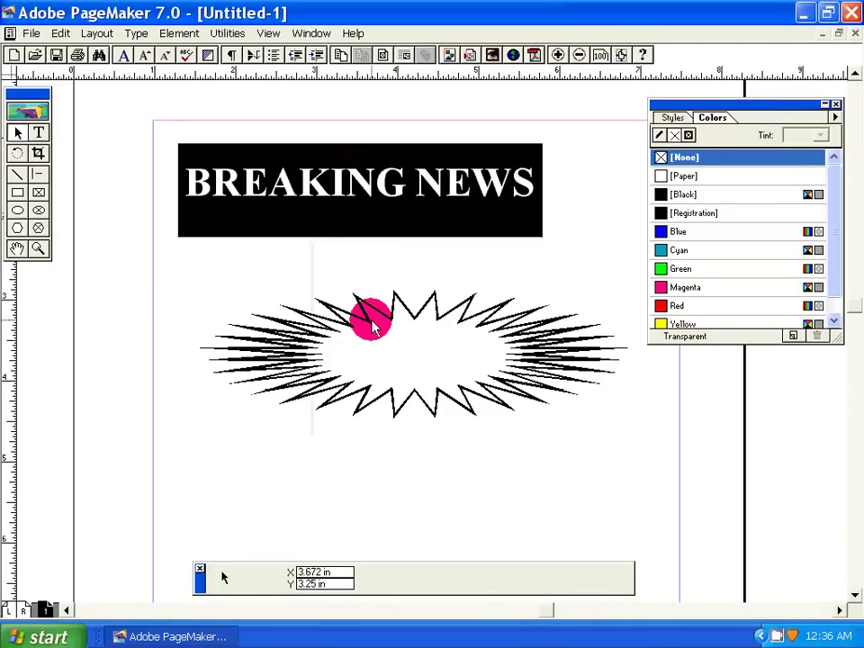
{"action": "left_click", "coordinate": [367, 327]}
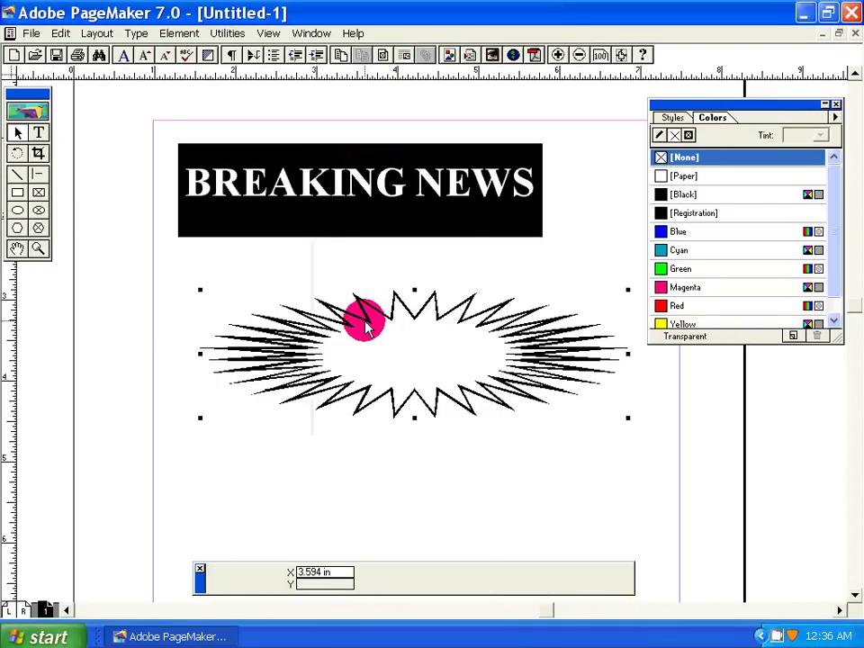
{"action": "left_click_drag", "start_coordinate": [365, 330], "coordinate": [366, 328]}
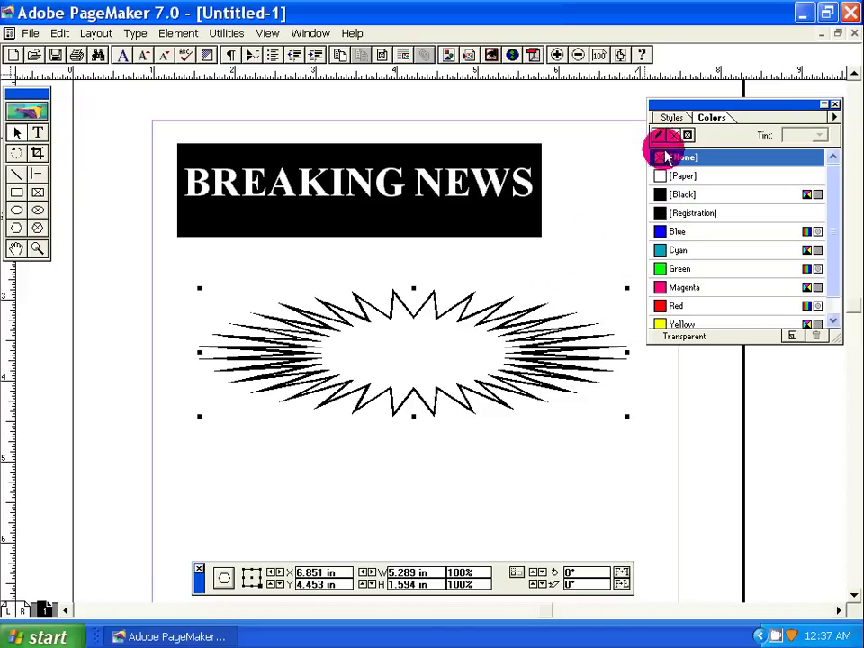
{"action": "left_click", "coordinate": [661, 197]}
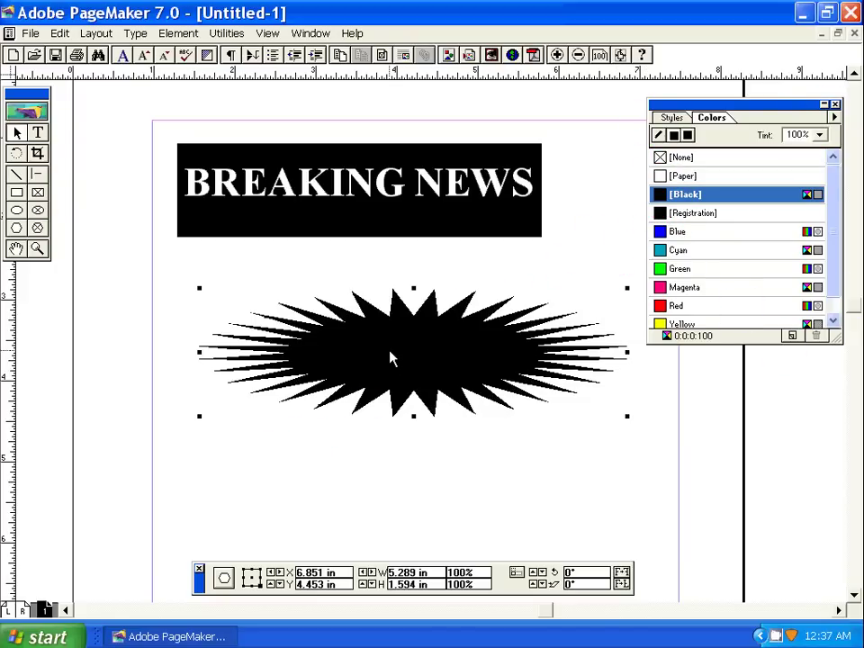
Move the black star to the page's left margin guide and delete it
{"action": "left_click_drag", "start_coordinate": [390, 358], "coordinate": [343, 349]}
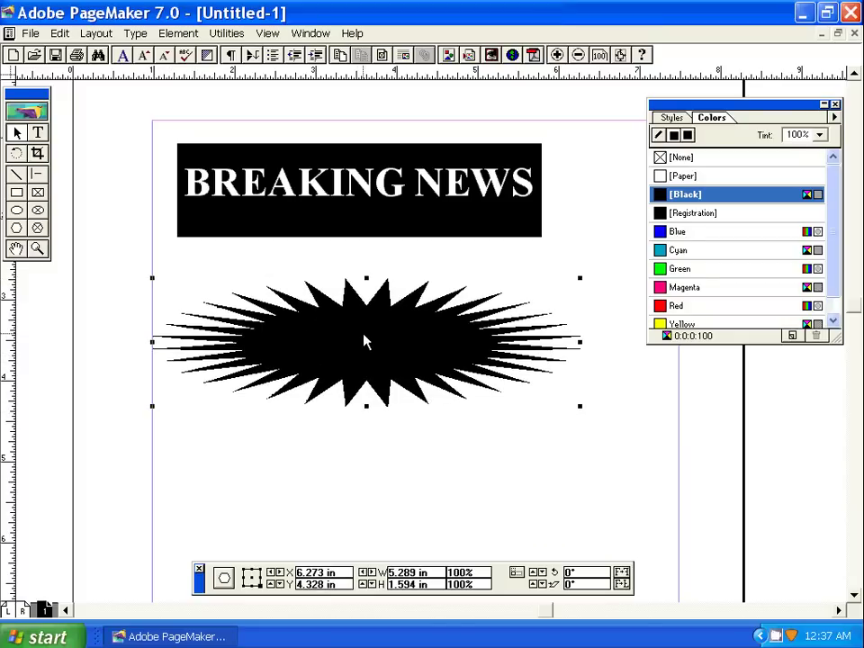
{"action": "key", "text": "Delete"}
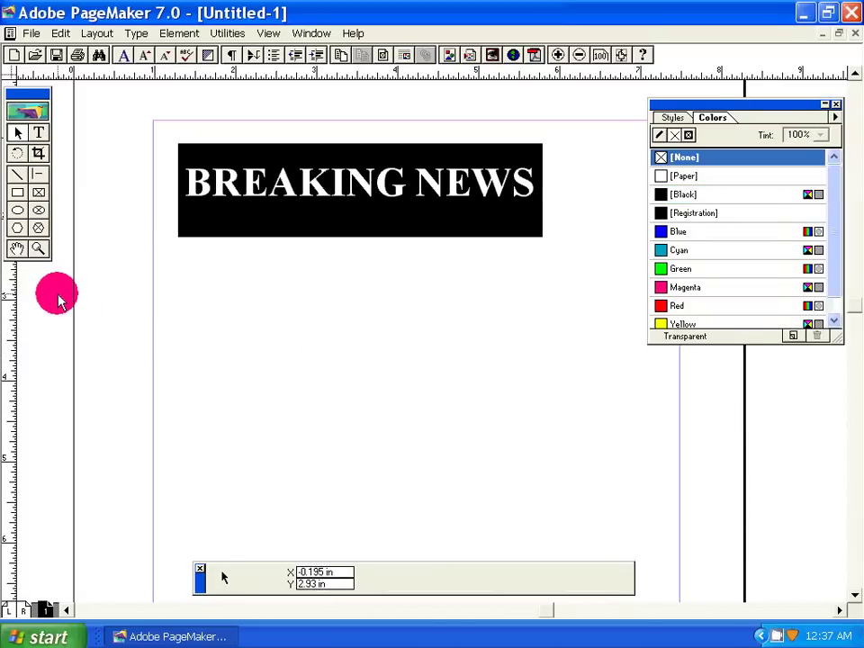
Set the polygon to 18 sides with a 45% star inset and draw a star about 4.86 by 1.51 in below the banner
{"action": "left_click", "coordinate": [19, 232]}
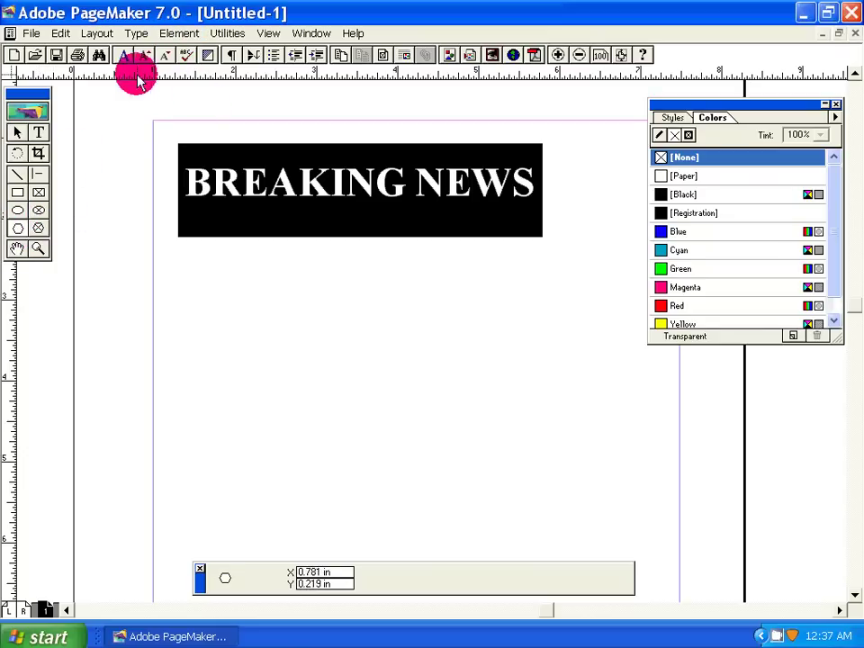
{"action": "left_click", "coordinate": [175, 34]}
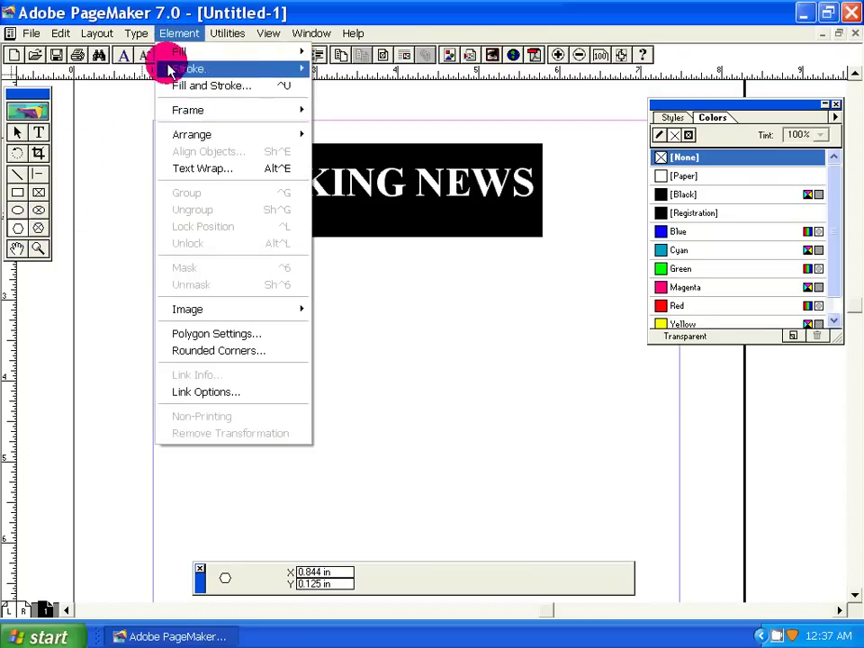
{"action": "left_click", "coordinate": [218, 335]}
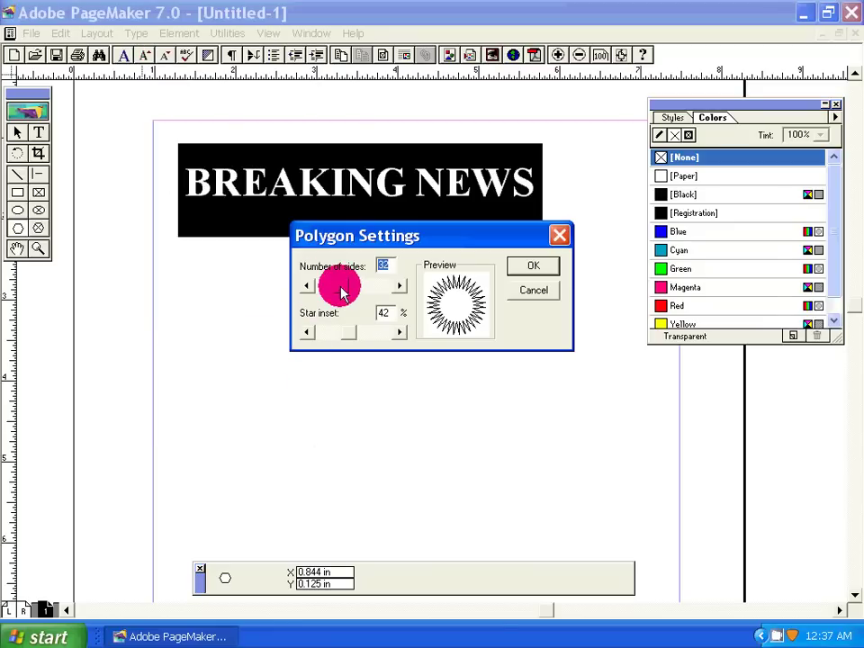
{"action": "left_click_drag", "start_coordinate": [343, 291], "coordinate": [341, 293]}
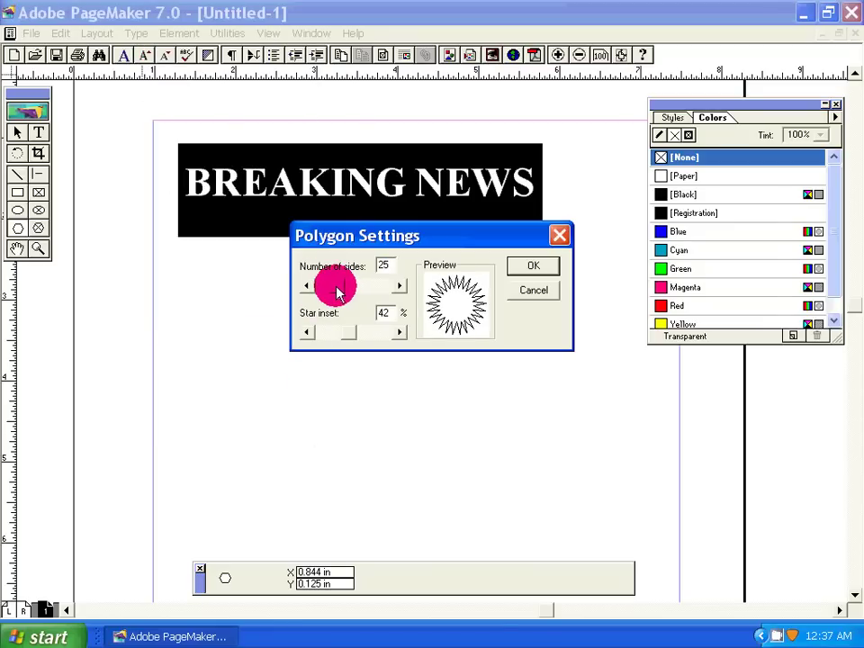
{"action": "left_click_drag", "start_coordinate": [339, 286], "coordinate": [333, 287]}
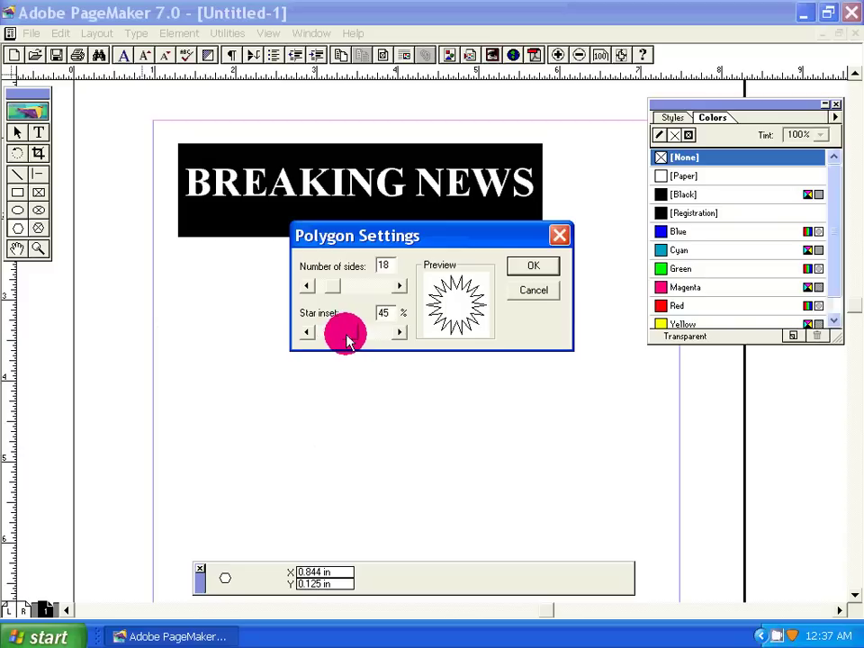
{"action": "left_click", "coordinate": [528, 267]}
{"action": "left_click_drag", "start_coordinate": [249, 305], "coordinate": [642, 425]}
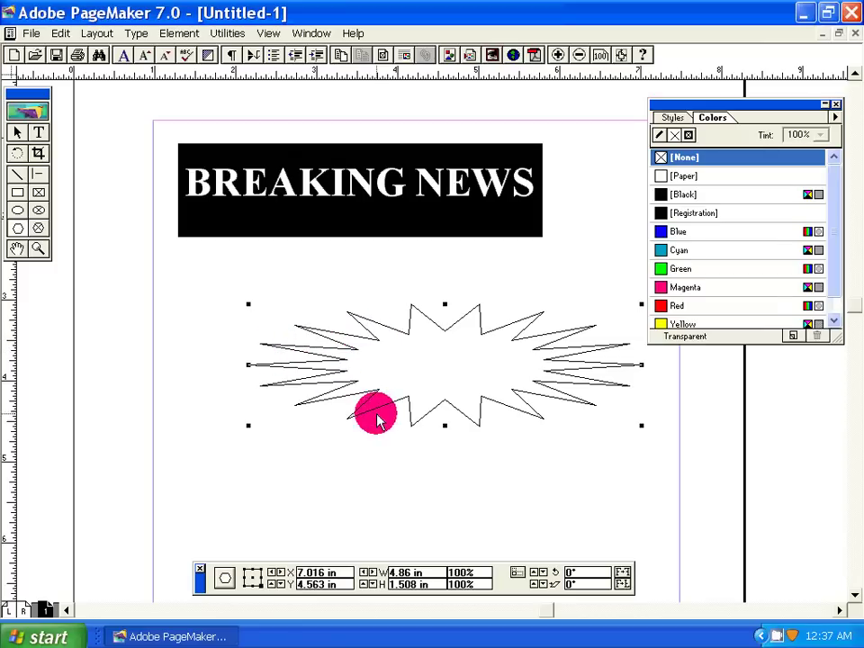
Try a 6 pt stroke on the 18-sided star, set its stroke to 2 pt, and select it with the Pointer tool
{"action": "left_click", "coordinate": [181, 36]}
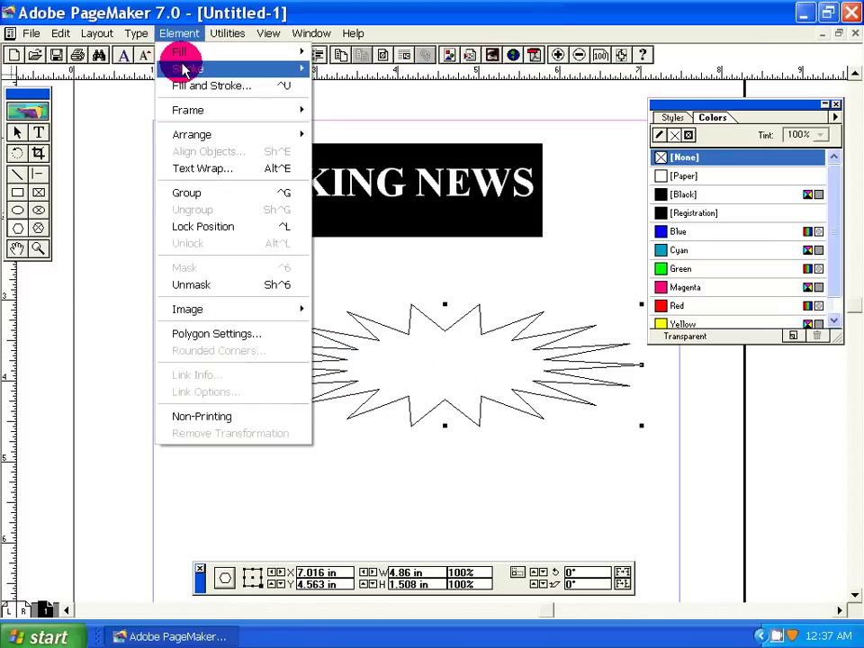
{"action": "mouse_move", "coordinate": [185, 68]}
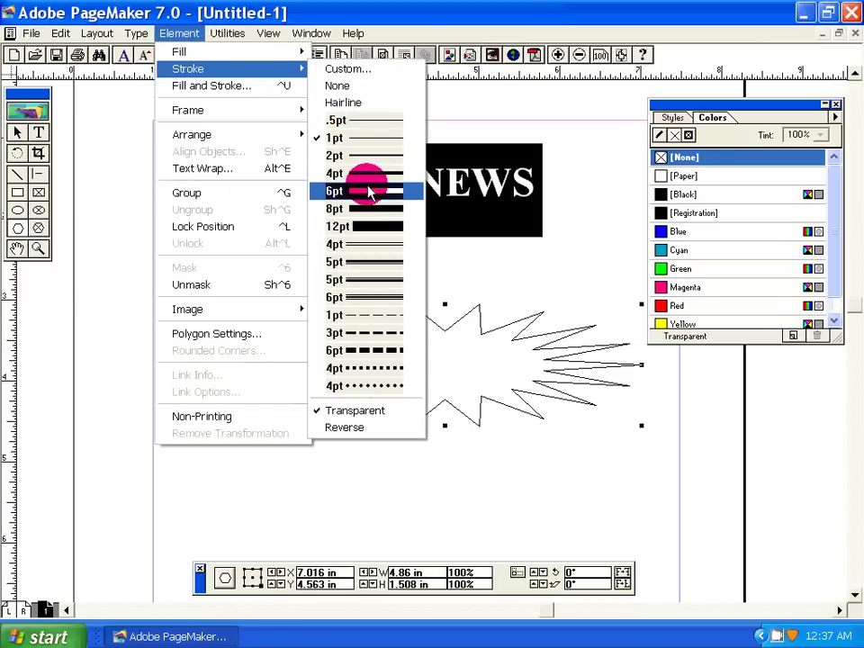
{"action": "left_click", "coordinate": [364, 191]}
{"action": "left_click", "coordinate": [177, 33]}
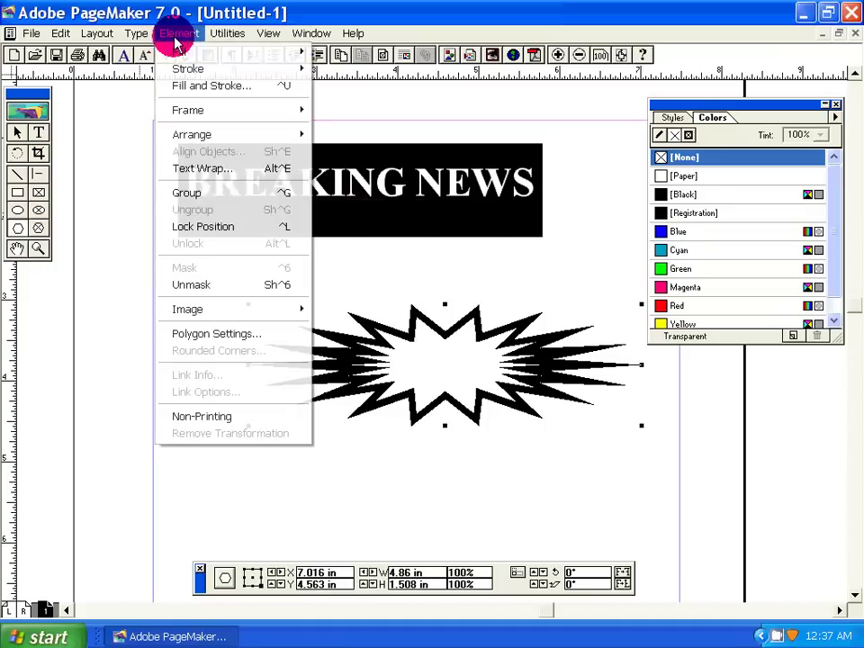
{"action": "mouse_move", "coordinate": [187, 69]}
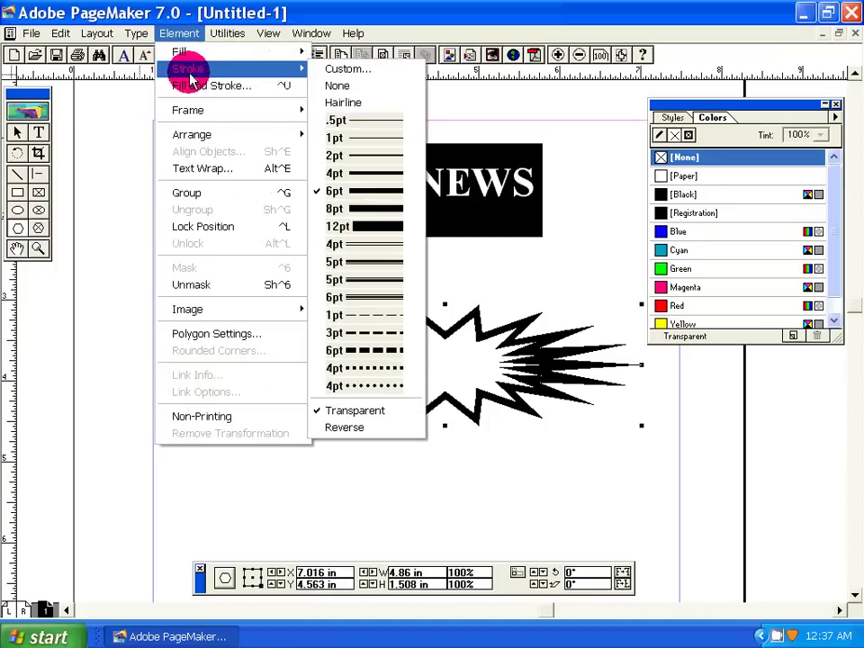
{"action": "left_click", "coordinate": [382, 162]}
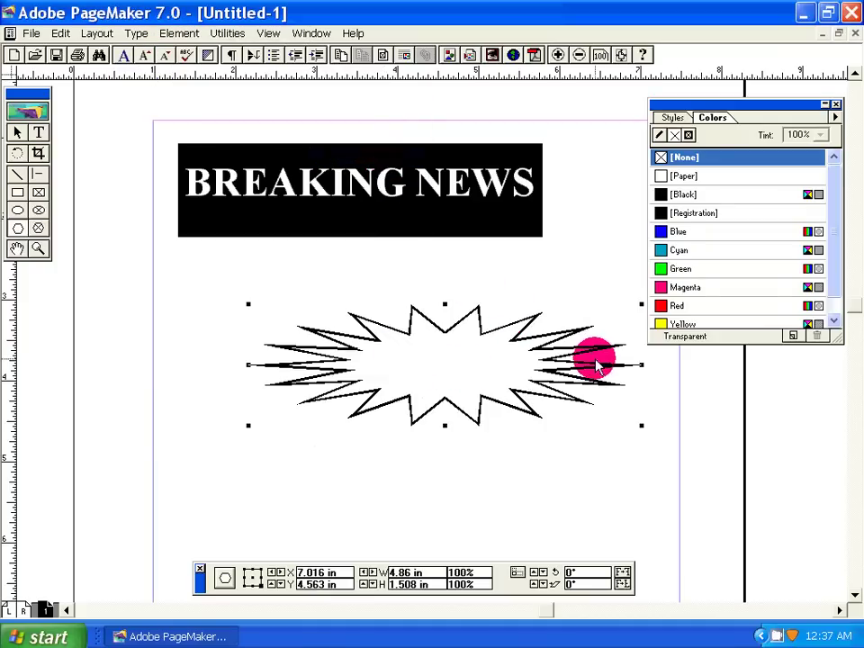
{"action": "left_click", "coordinate": [17, 132]}
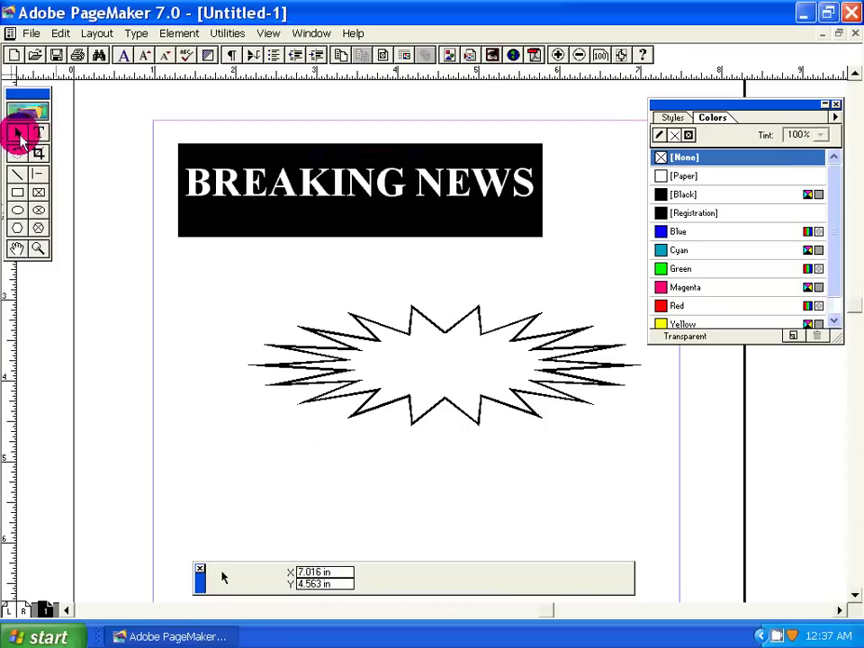
{"action": "left_click", "coordinate": [365, 342]}
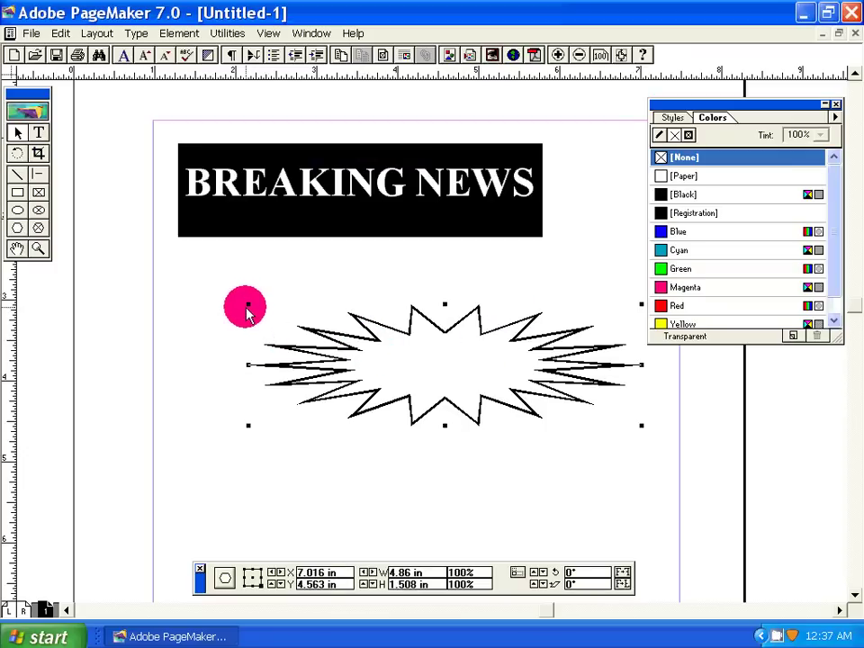
Enlarge the 18-sided star to about 6.5 by 1.97 in just below the banner and fill it with Black
{"action": "left_click_drag", "start_coordinate": [249, 308], "coordinate": [153, 276]}
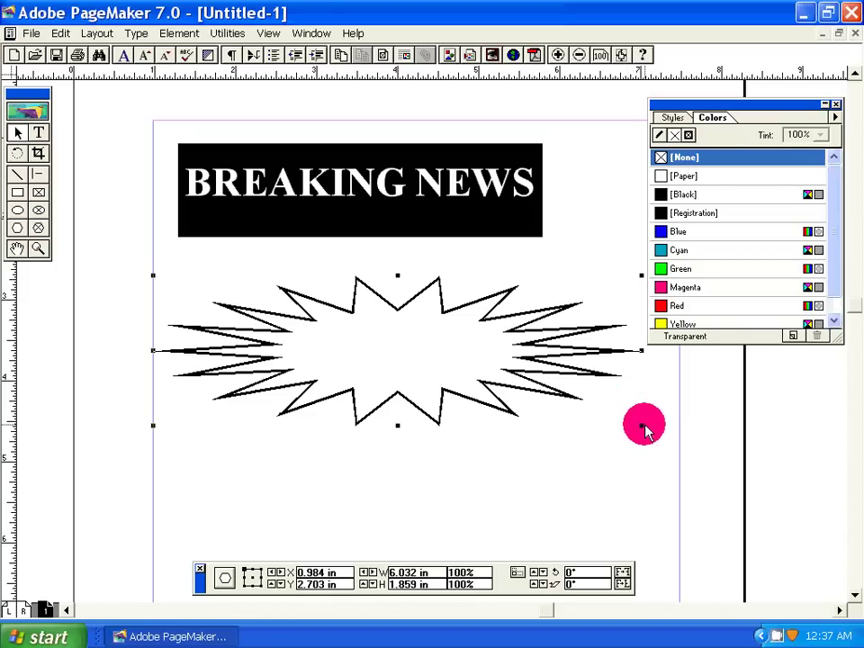
{"action": "left_click_drag", "start_coordinate": [642, 426], "coordinate": [678, 433]}
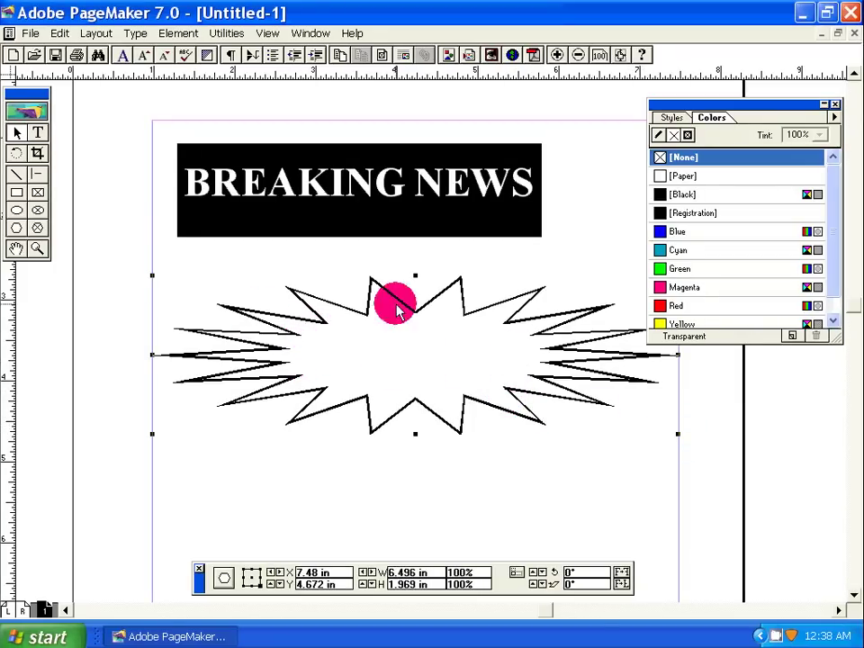
{"action": "left_click", "coordinate": [662, 195]}
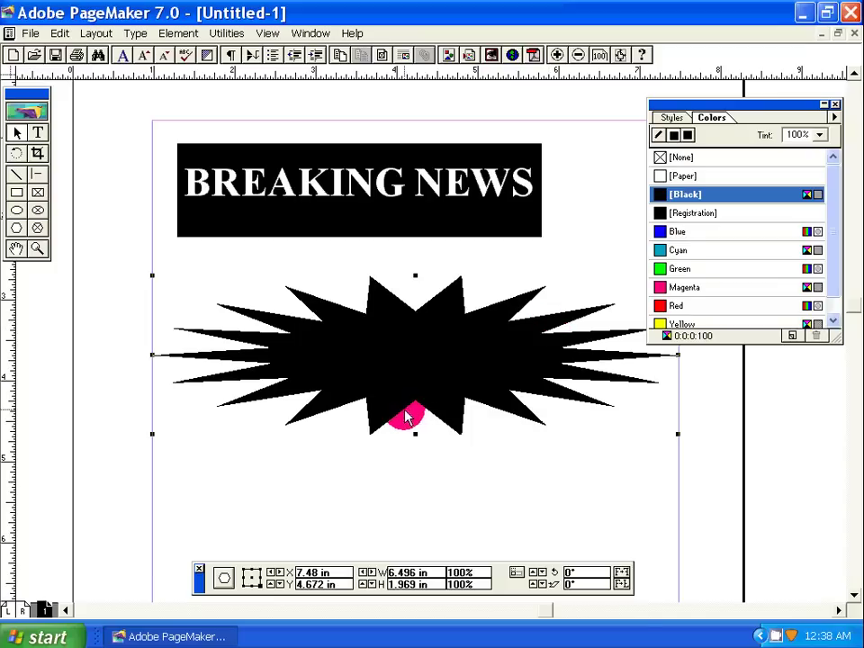
{"action": "left_click_drag", "start_coordinate": [400, 392], "coordinate": [382, 373]}
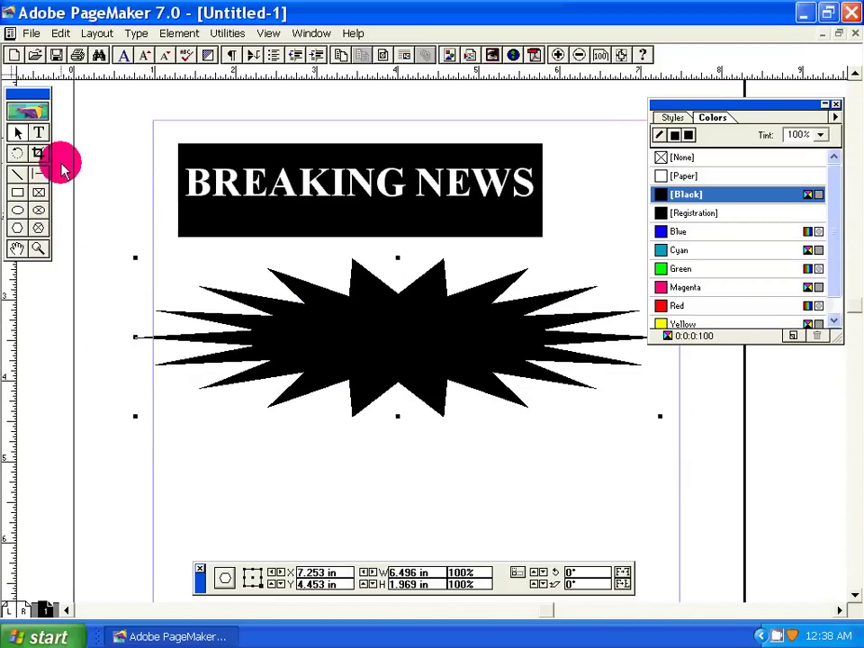
Add a text block below the star containing the person's first name in capitals
{"action": "left_click", "coordinate": [38, 153]}
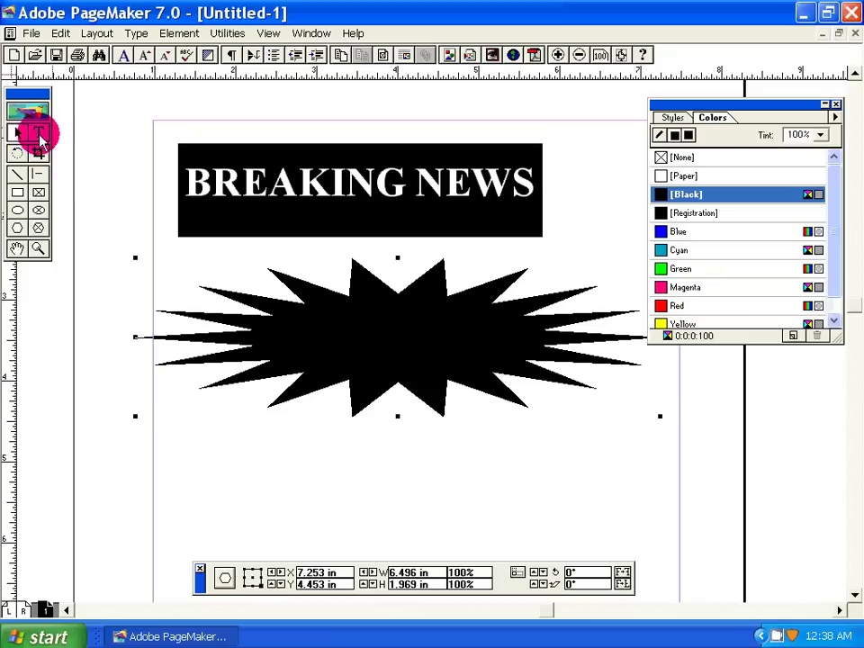
{"action": "left_click", "coordinate": [38, 133]}
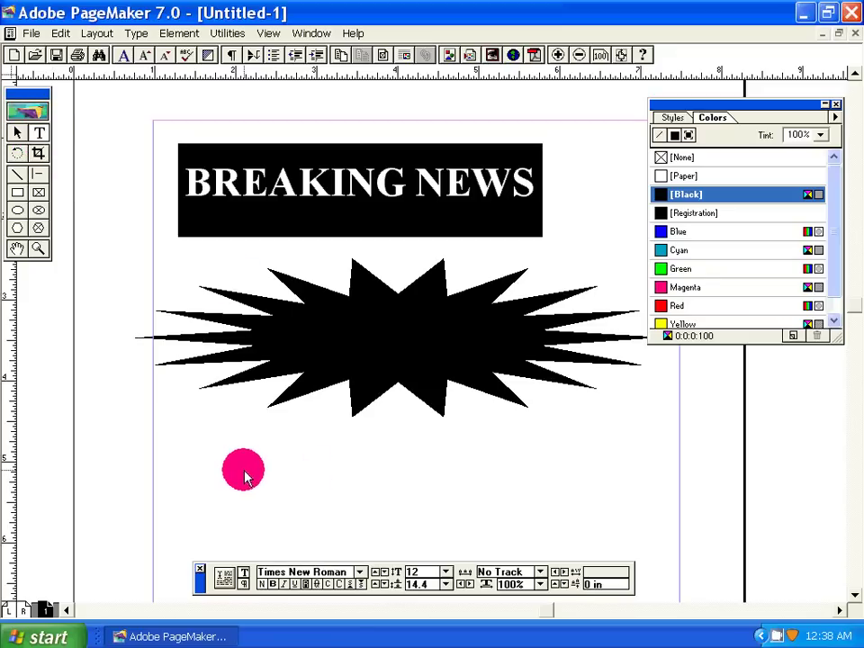
{"action": "left_click_drag", "start_coordinate": [222, 461], "coordinate": [634, 524]}
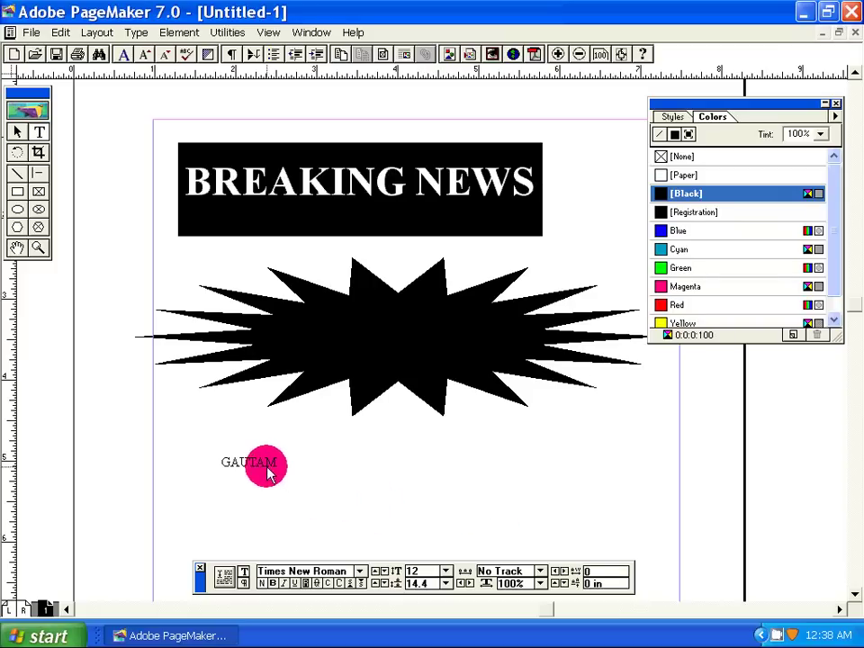
Try the name text at 24 pt, and set its font size to 30 pt
{"action": "left_click_drag", "start_coordinate": [277, 462], "coordinate": [233, 466]}
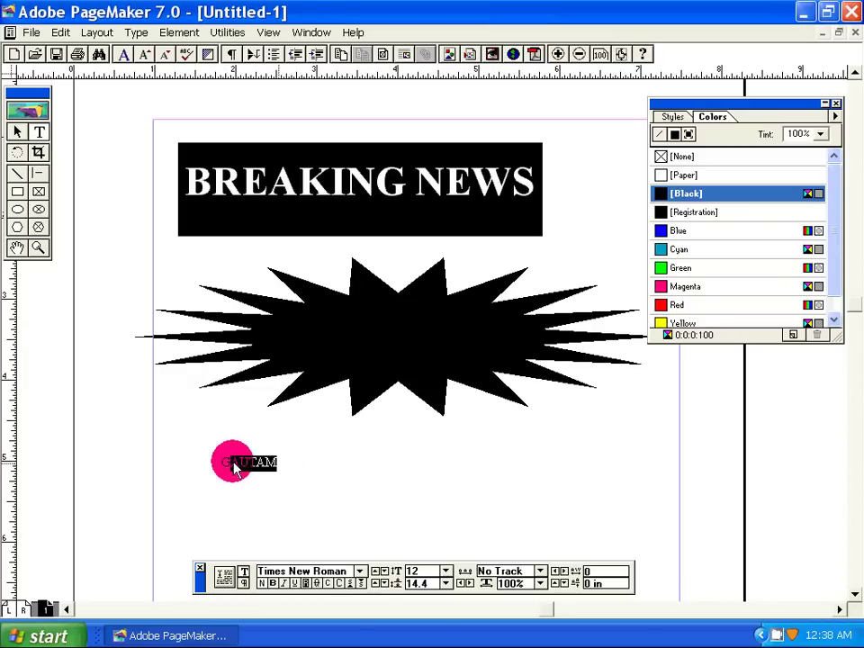
{"action": "left_click", "coordinate": [407, 583]}
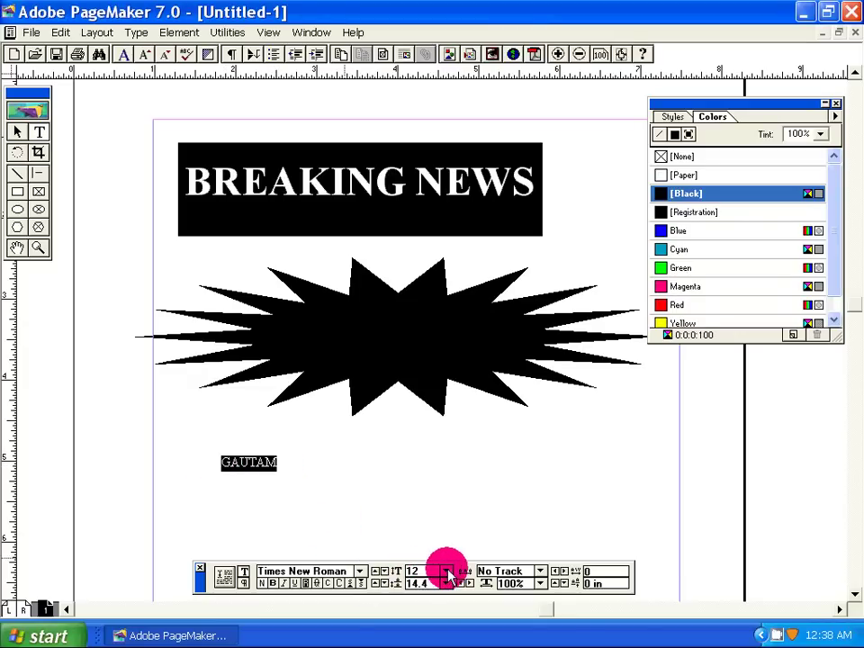
{"action": "left_click_drag", "start_coordinate": [448, 574], "coordinate": [411, 534]}
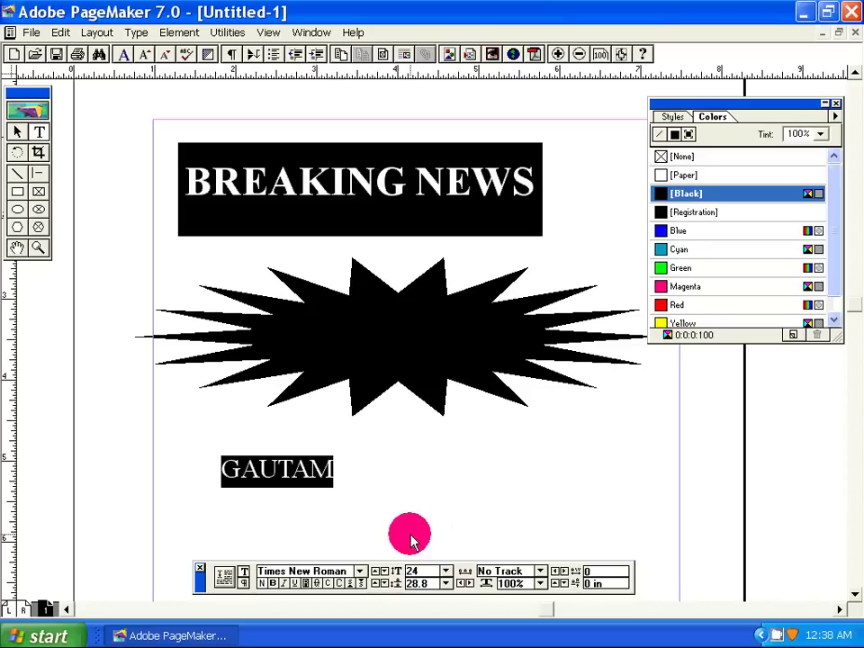
{"action": "left_click", "coordinate": [349, 478]}
{"action": "left_click_drag", "start_coordinate": [338, 469], "coordinate": [222, 465]}
{"action": "left_click", "coordinate": [415, 583]}
{"action": "left_click", "coordinate": [447, 574]}
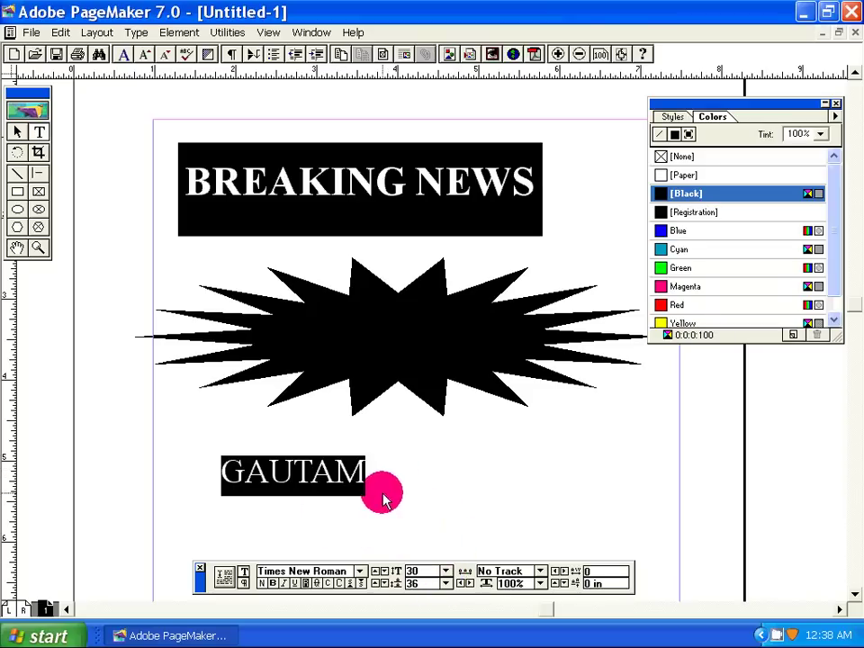
Make the whole name below the star bold
{"action": "left_click", "coordinate": [336, 486]}
{"action": "key", "text": "End"}
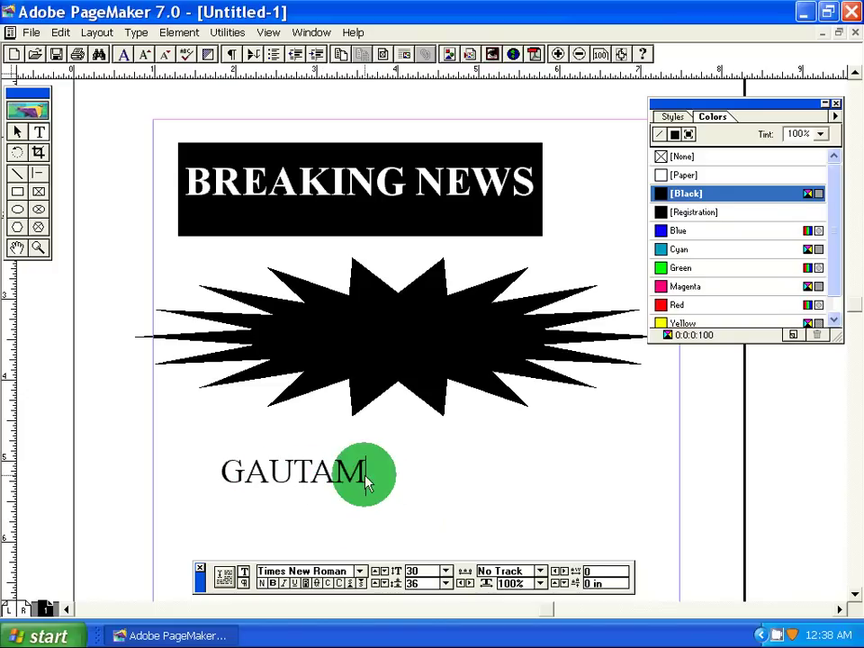
{"action": "left_click_drag", "start_coordinate": [367, 482], "coordinate": [223, 468]}
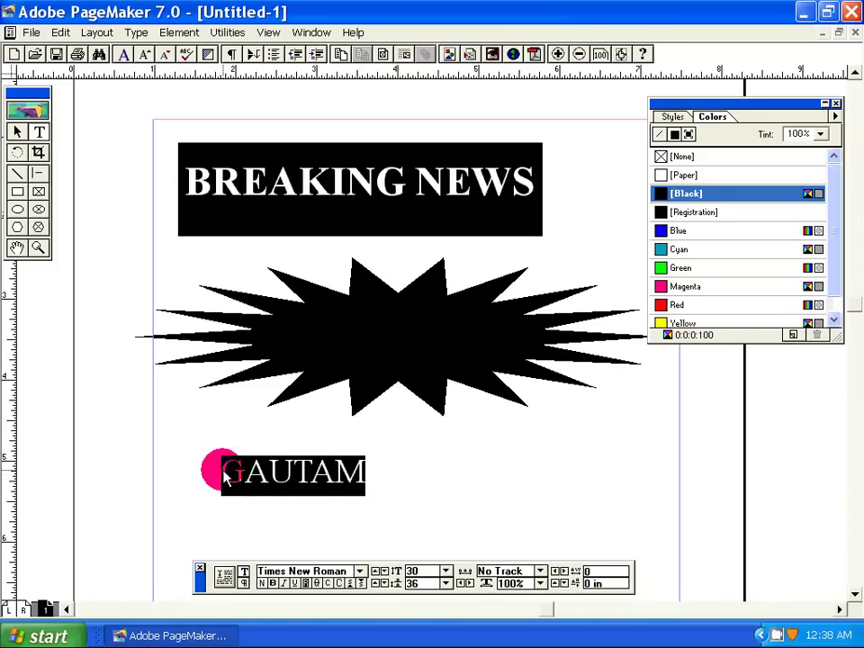
{"action": "left_click", "coordinate": [273, 585]}
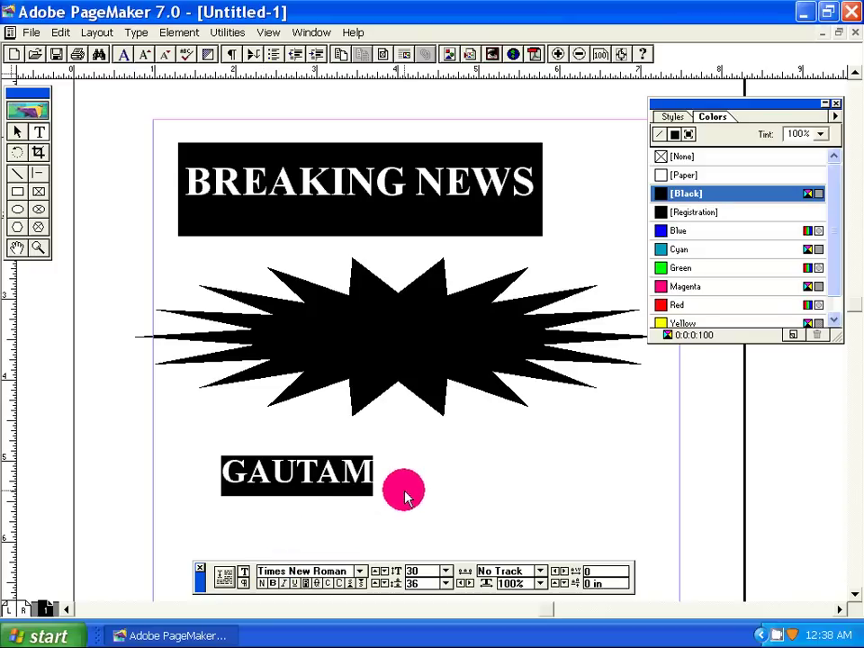
{"action": "key", "text": "End"}
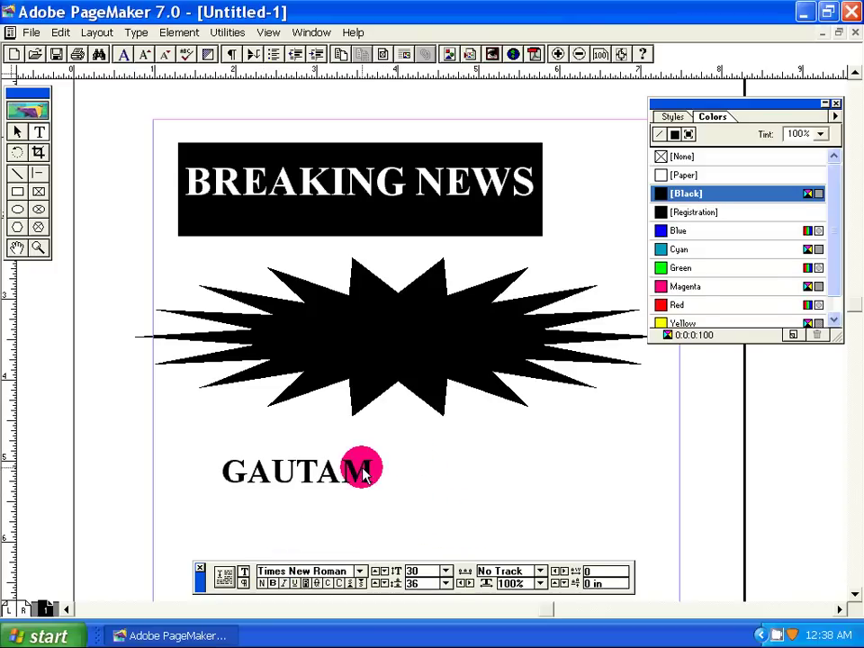
Narrow the name's text block to about 2.44 in and move it under the star's centre
{"action": "left_click_drag", "start_coordinate": [372, 478], "coordinate": [229, 483]}
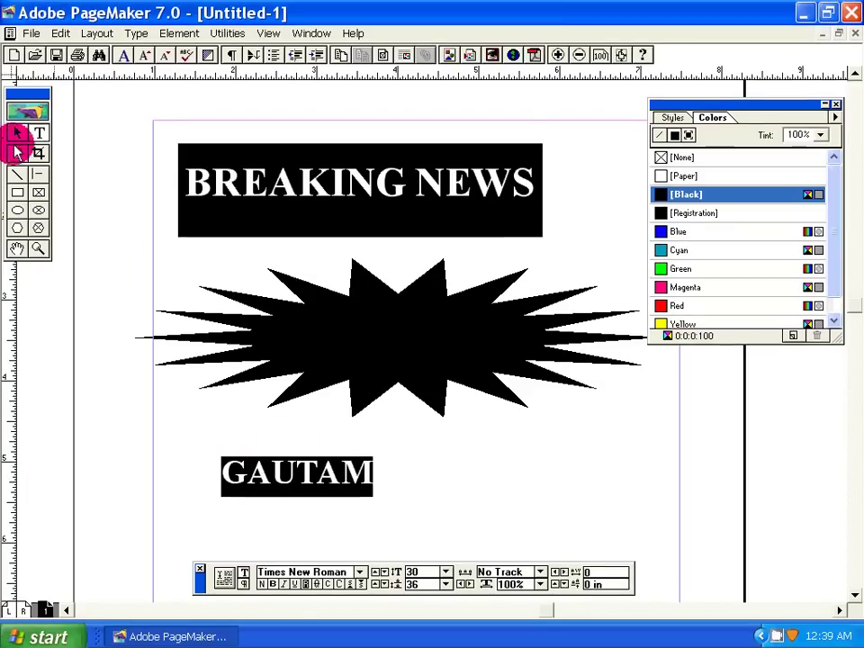
{"action": "left_click", "coordinate": [16, 135]}
{"action": "left_click_drag", "start_coordinate": [276, 486], "coordinate": [319, 492]}
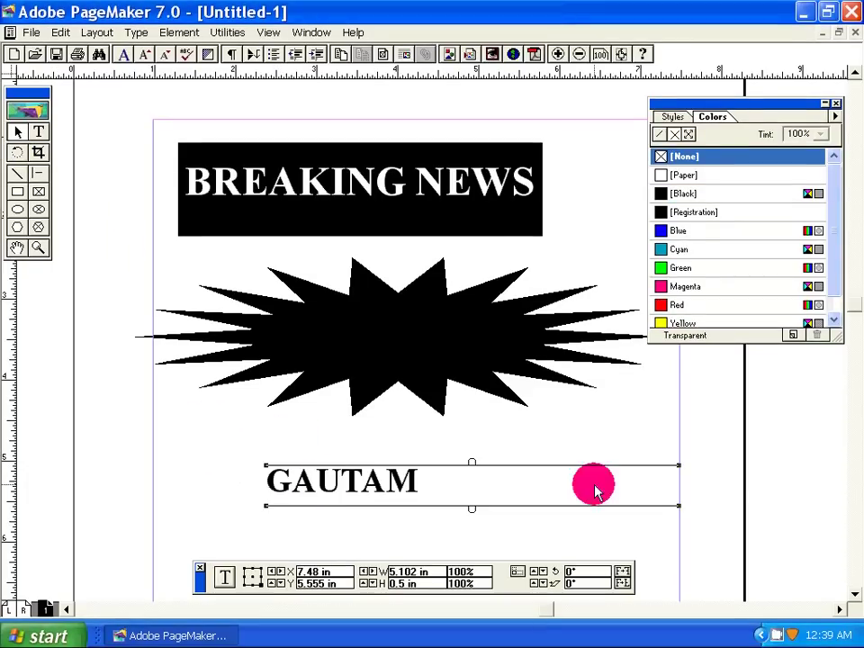
{"action": "left_click_drag", "start_coordinate": [680, 468], "coordinate": [464, 467]}
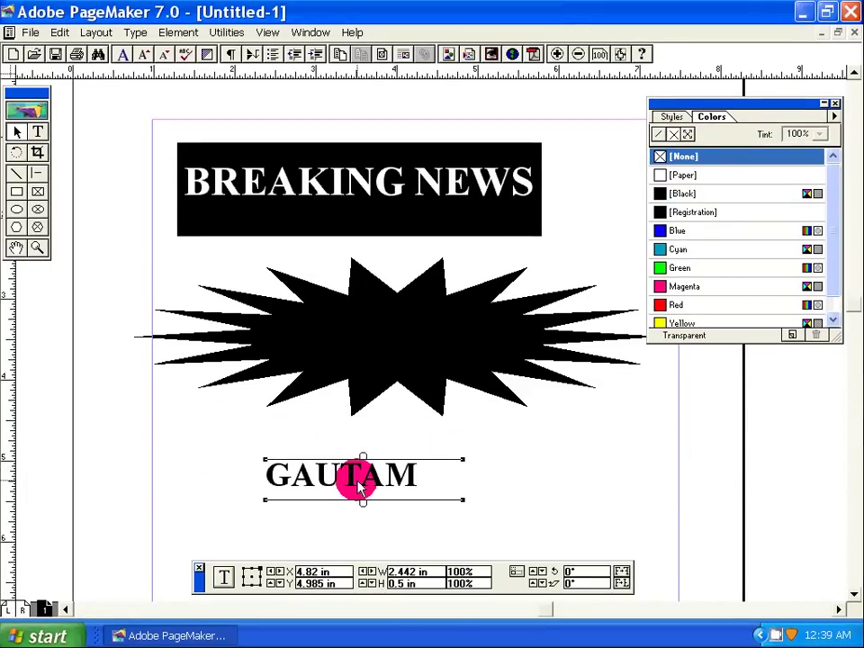
{"action": "left_click_drag", "start_coordinate": [360, 486], "coordinate": [377, 483]}
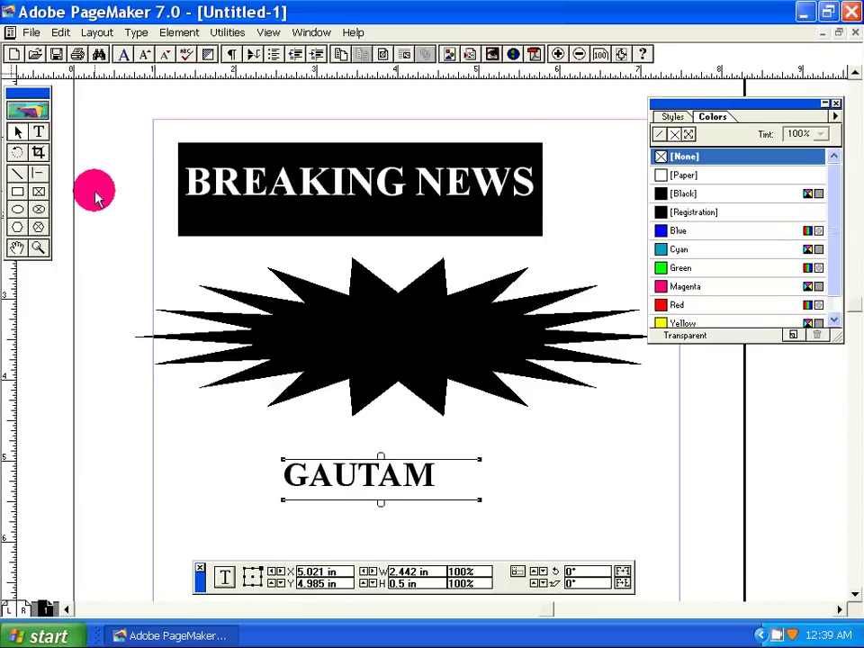
Colour the name text below the star with Paper using the Text tool
{"action": "left_click", "coordinate": [39, 134]}
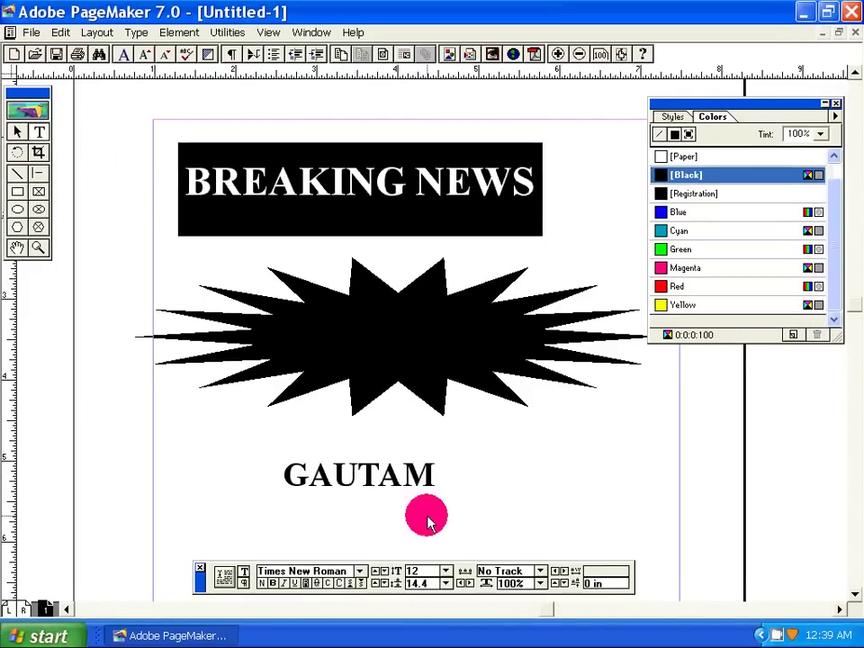
{"action": "left_click_drag", "start_coordinate": [444, 479], "coordinate": [281, 476]}
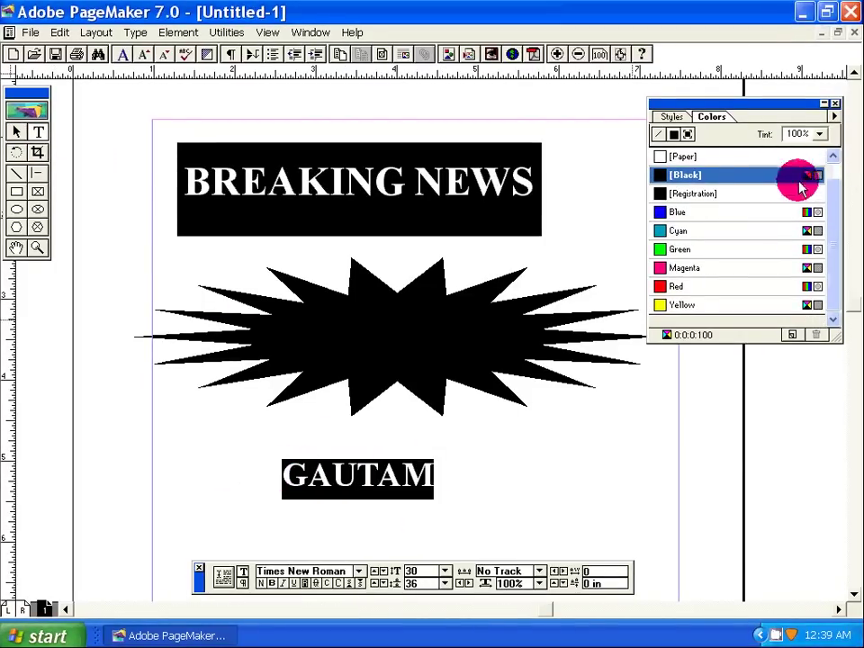
{"action": "left_click_drag", "start_coordinate": [834, 193], "coordinate": [837, 185]}
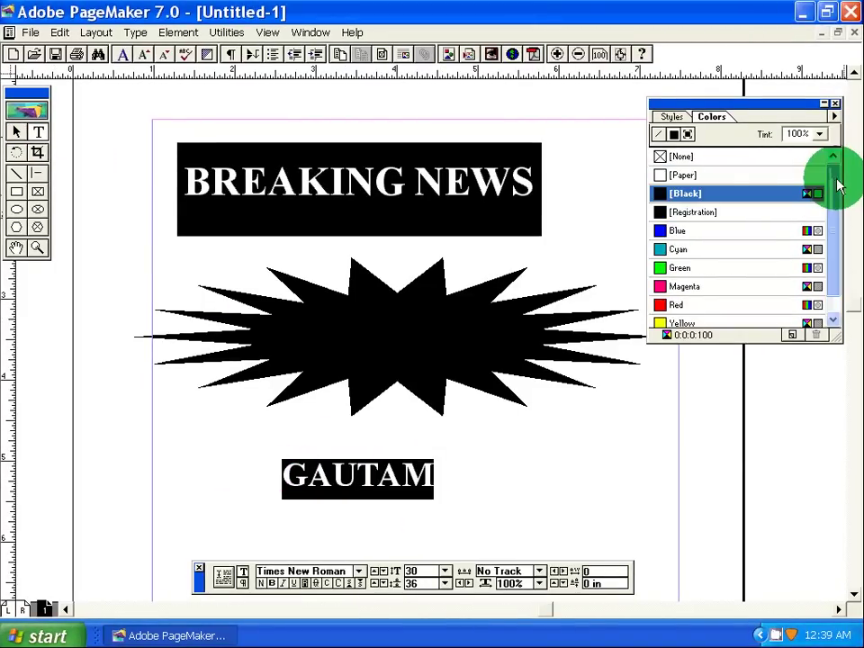
{"action": "left_click", "coordinate": [660, 174]}
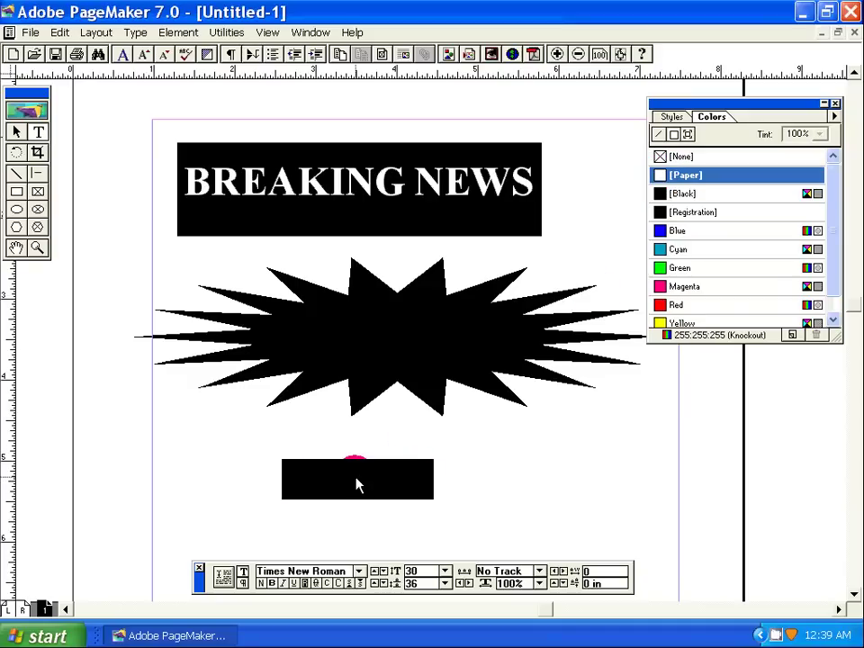
{"action": "left_click", "coordinate": [287, 515]}
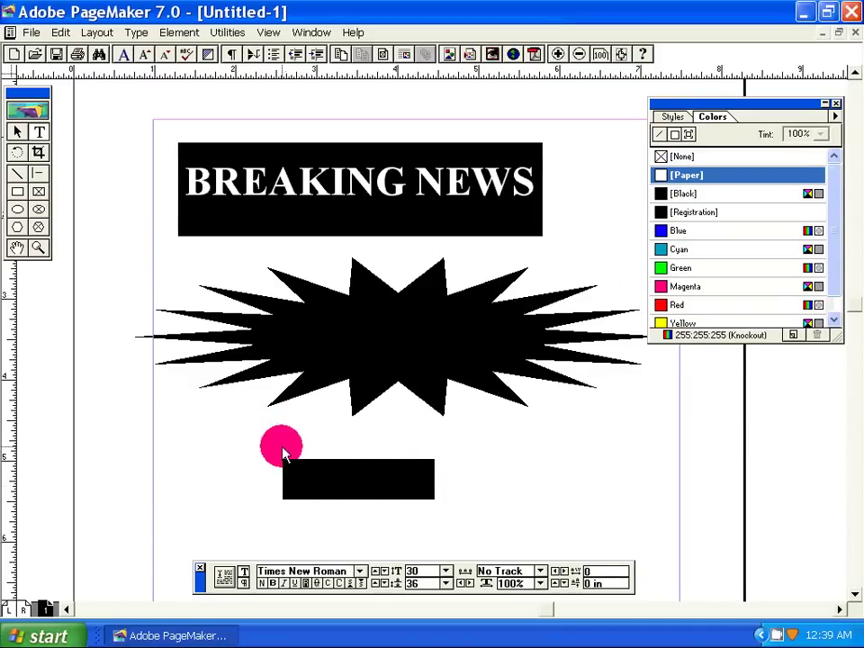
Move the white name text onto the middle of the black star and nudge it 0.1 in to the right
{"action": "left_click", "coordinate": [17, 133]}
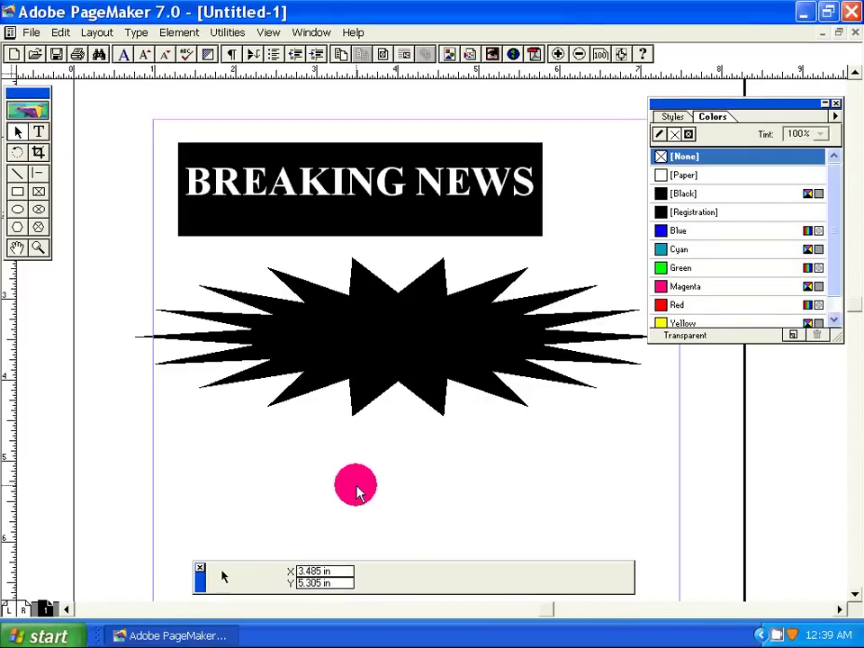
{"action": "left_click", "coordinate": [350, 499]}
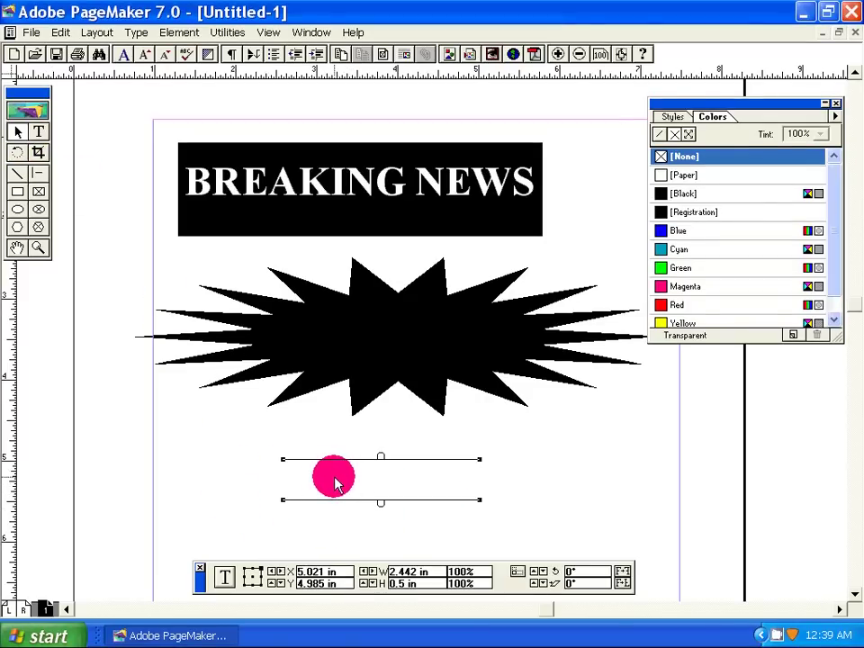
{"action": "left_click_drag", "start_coordinate": [334, 481], "coordinate": [387, 344]}
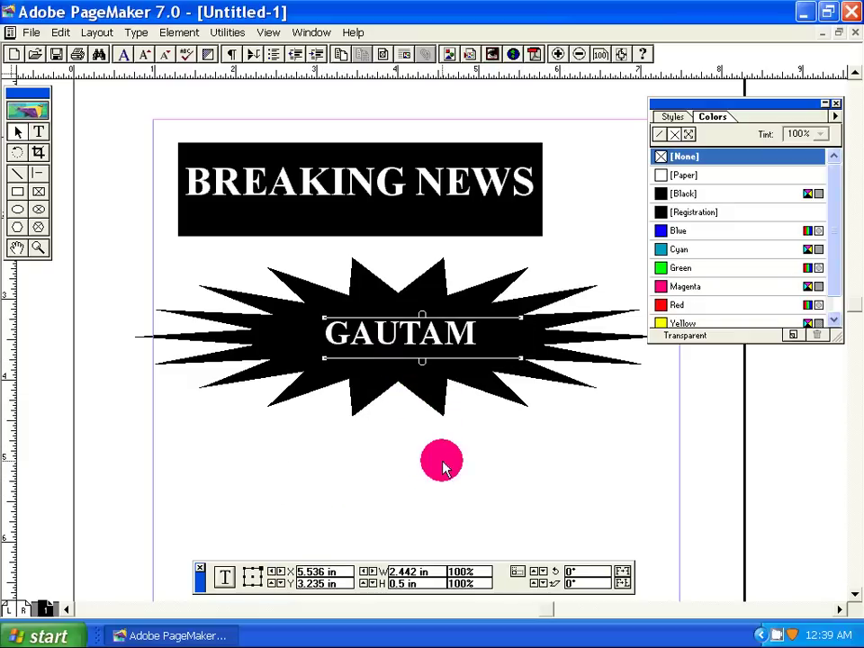
{"action": "key", "text": "Right"}
{"action": "key", "text": "Right"}
{"action": "key", "text": "Right"}
{"action": "key", "text": "Right"}
{"action": "key", "text": "Right"}
{"action": "key", "text": "Right"}
{"action": "key", "text": "Right"}
{"action": "key", "text": "Right"}
{"action": "key", "text": "Right"}
{"action": "key", "text": "Right"}
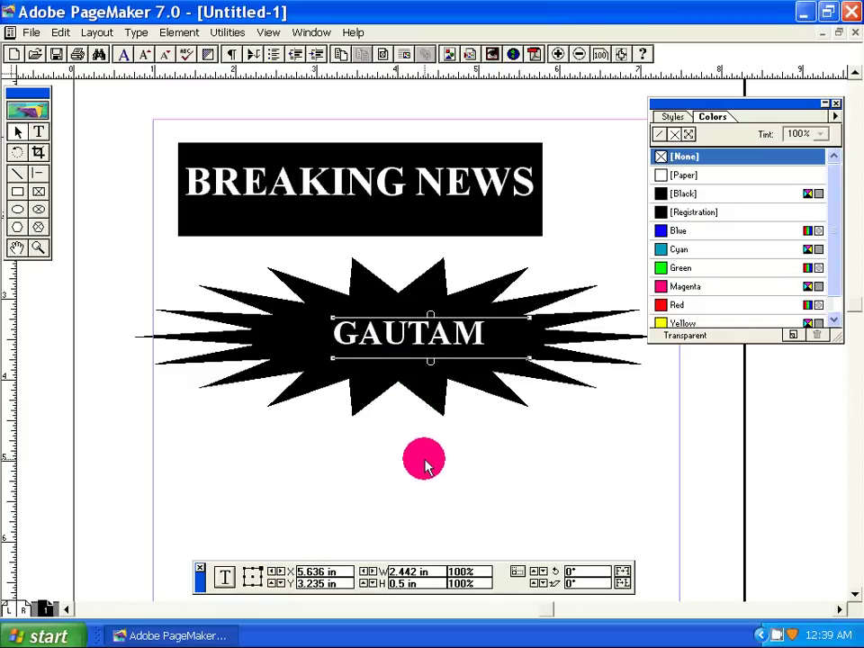
Shift the name text block slightly to the left to centre the name within the star
{"action": "left_click", "coordinate": [249, 458]}
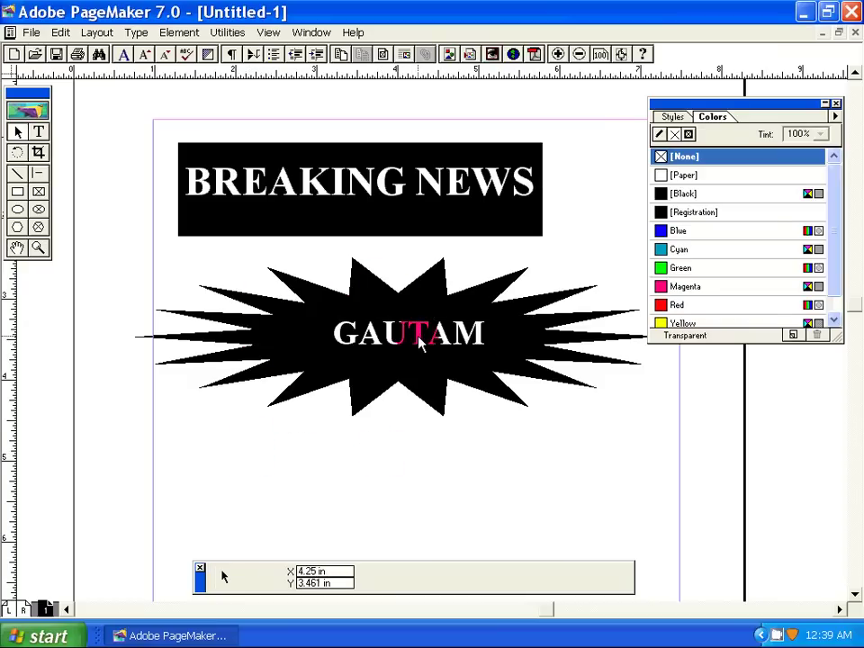
{"action": "left_click_drag", "start_coordinate": [419, 342], "coordinate": [396, 334]}
{"action": "left_click_drag", "start_coordinate": [333, 342], "coordinate": [369, 345]}
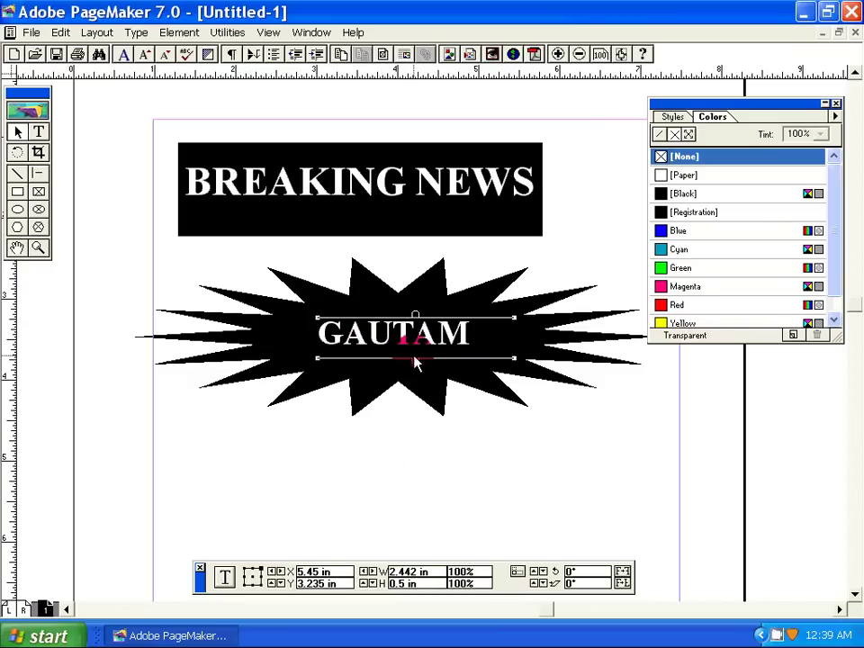
{"action": "left_click", "coordinate": [170, 272]}
{"action": "left_click", "coordinate": [407, 285]}
{"action": "left_click", "coordinate": [361, 323]}
{"action": "left_click", "coordinate": [214, 286]}
{"action": "left_click", "coordinate": [146, 282]}
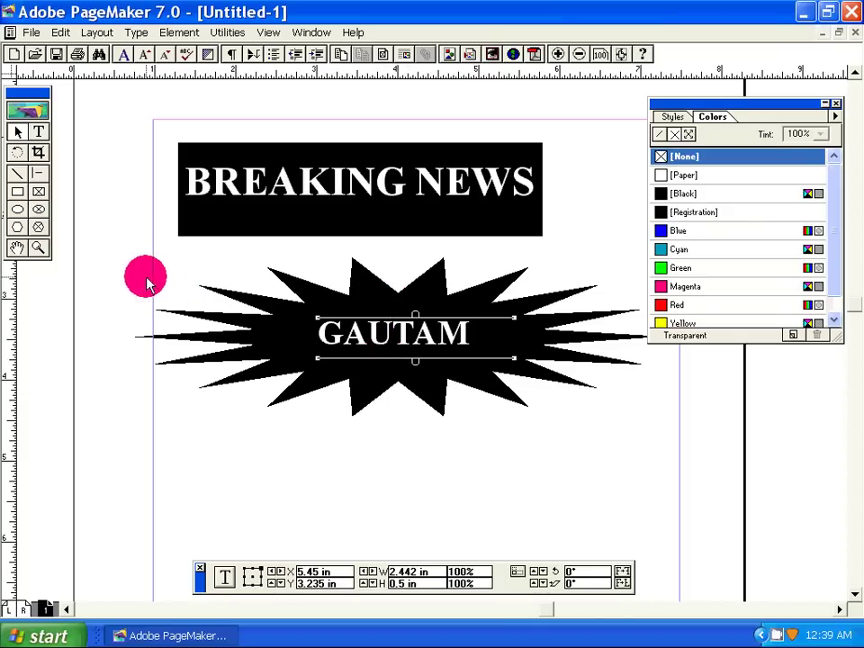
Select the black star together with its name text and group them
{"action": "left_click_drag", "start_coordinate": [109, 239], "coordinate": [743, 486]}
{"action": "left_click", "coordinate": [158, 251]}
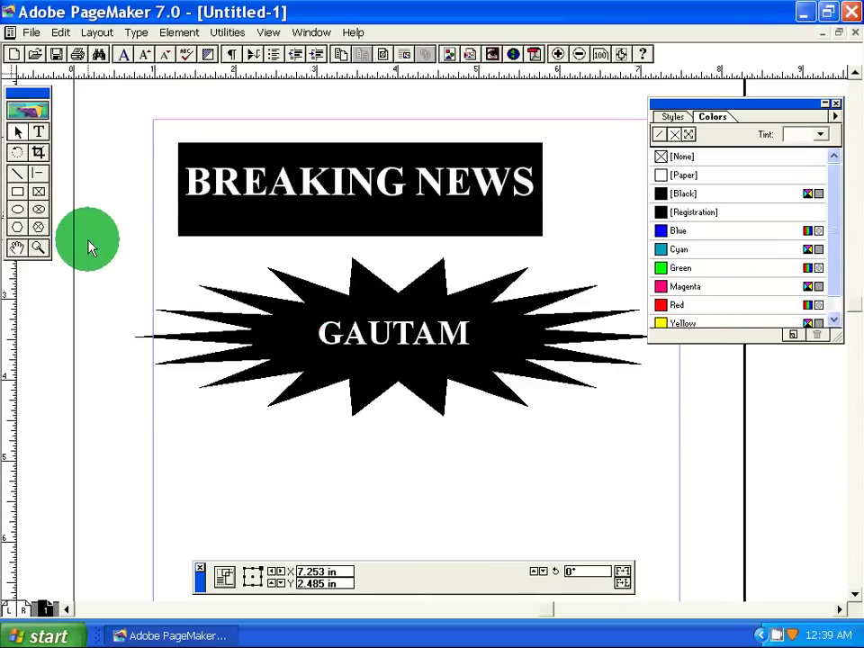
{"action": "left_click_drag", "start_coordinate": [90, 248], "coordinate": [768, 482]}
{"action": "left_click", "coordinate": [324, 333]}
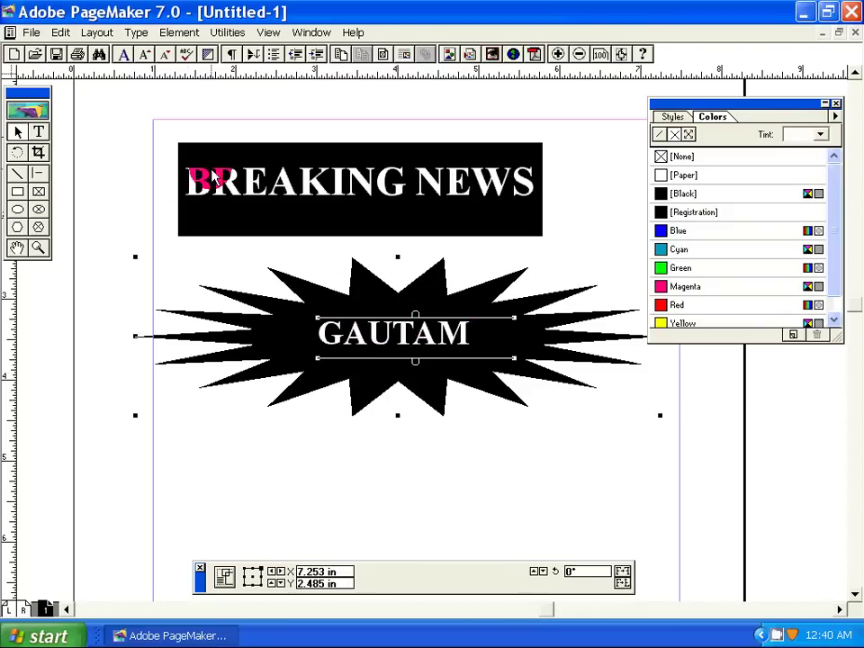
{"action": "left_click", "coordinate": [179, 33]}
{"action": "left_click", "coordinate": [180, 192]}
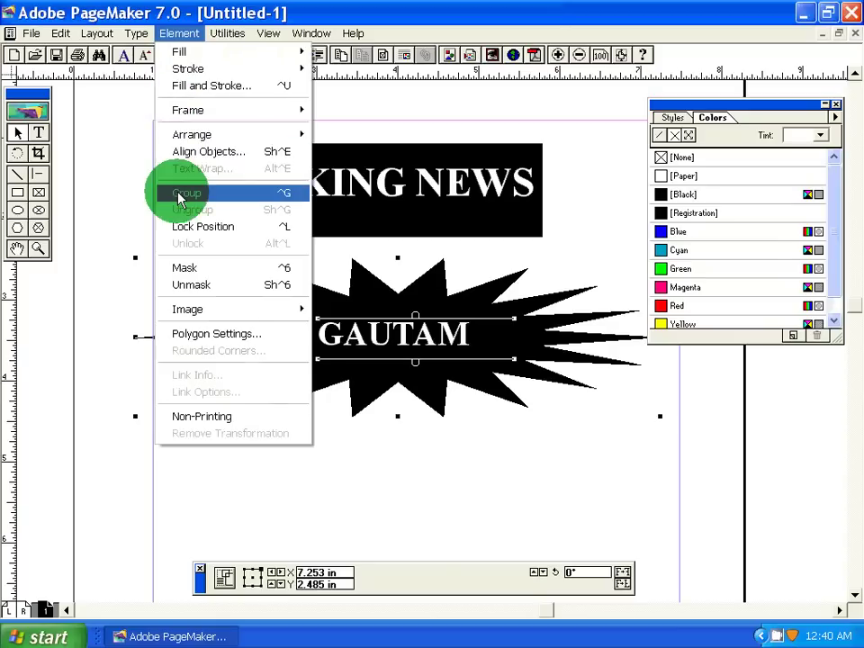
Move the star group down from the banner and narrow it to about 5.71 in wide between the margins
{"action": "left_click_drag", "start_coordinate": [352, 357], "coordinate": [365, 386]}
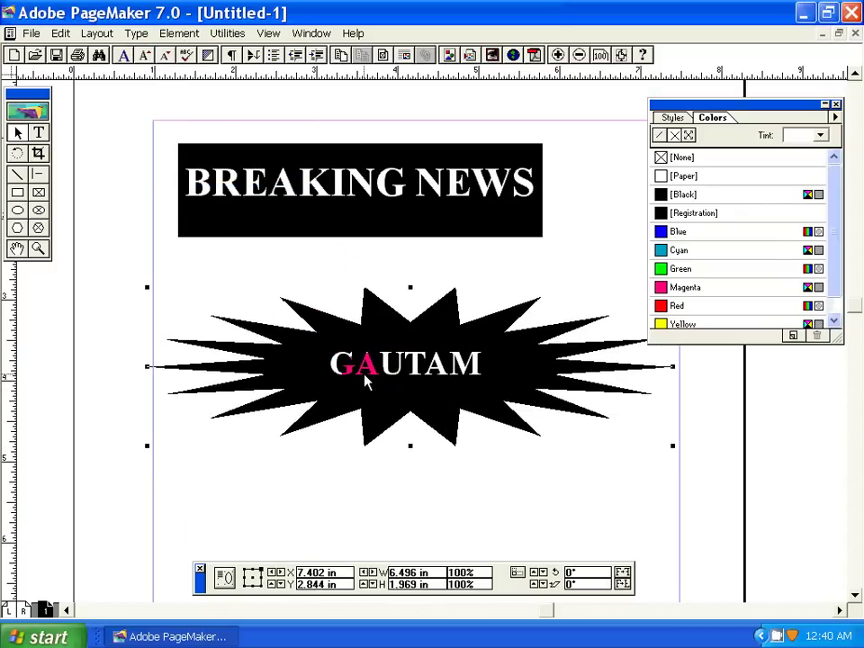
{"action": "left_click", "coordinate": [283, 442]}
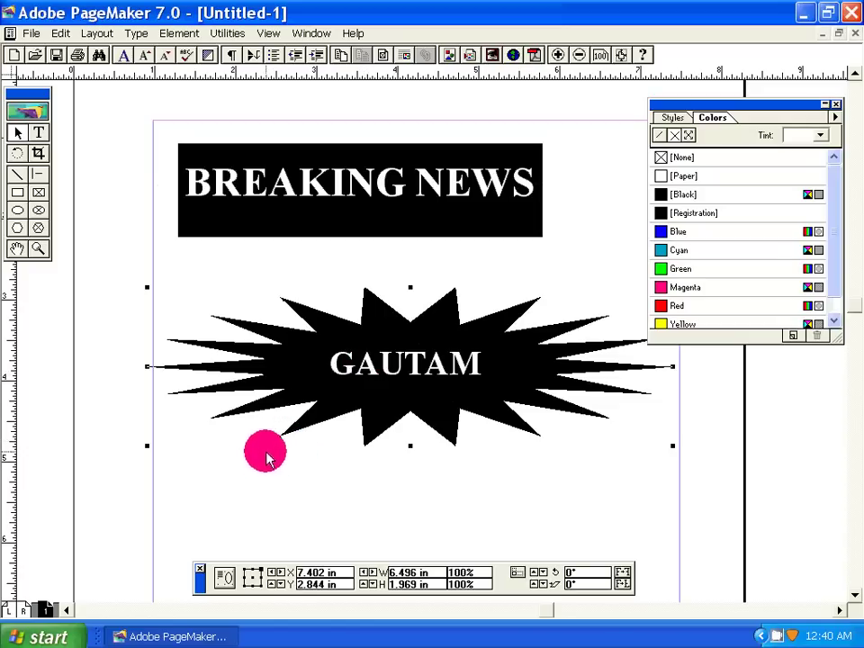
{"action": "left_click", "coordinate": [148, 367]}
{"action": "left_click_drag", "start_coordinate": [148, 370], "coordinate": [170, 370]}
{"action": "left_click", "coordinate": [648, 378]}
{"action": "left_click_drag", "start_coordinate": [648, 378], "coordinate": [633, 366]}
{"action": "left_click", "coordinate": [475, 363]}
{"action": "left_click_drag", "start_coordinate": [460, 365], "coordinate": [441, 377]}
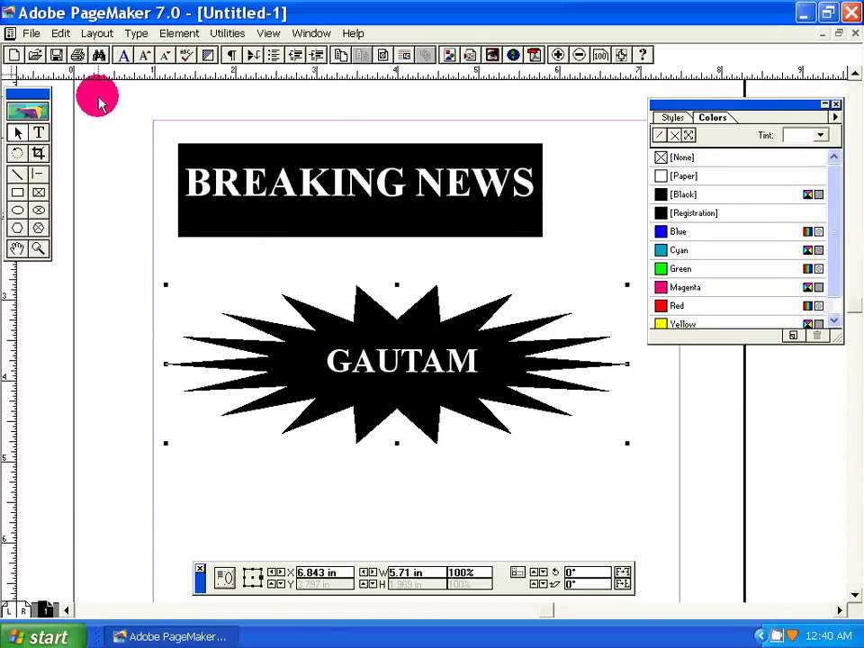
Close the program with the untitled publication open
{"action": "left_click", "coordinate": [33, 35]}
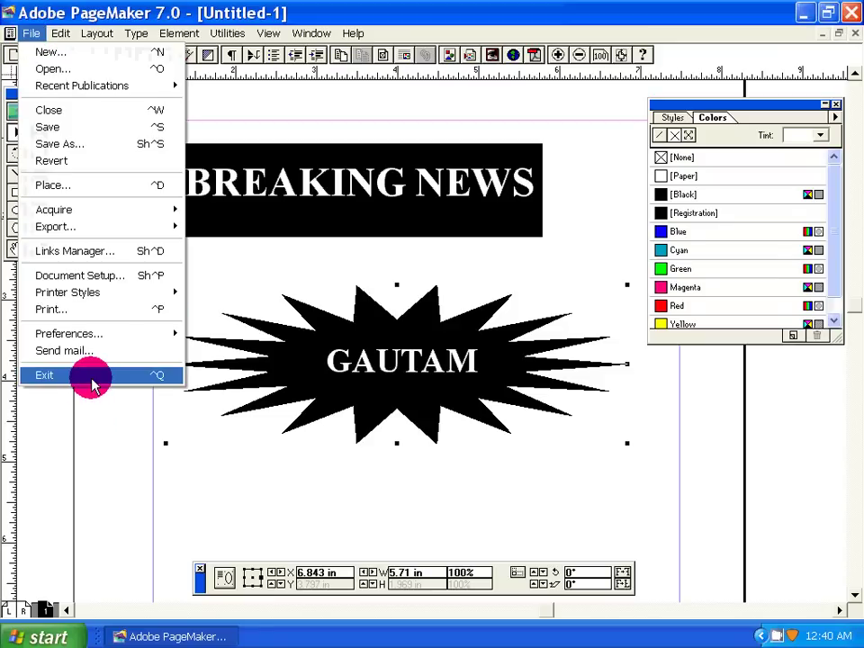
{"action": "key", "text": "Escape"}
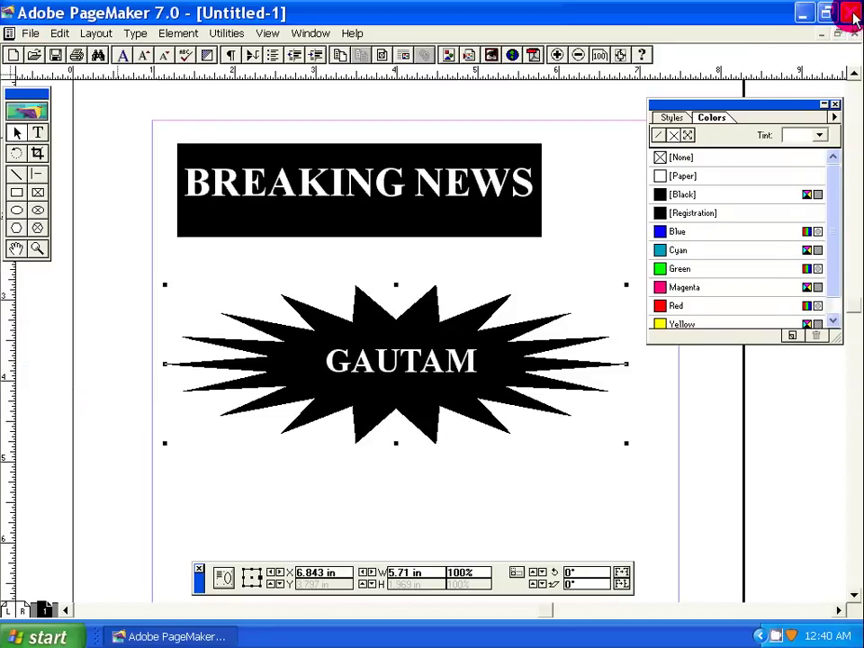
{"action": "left_click", "coordinate": [852, 15]}
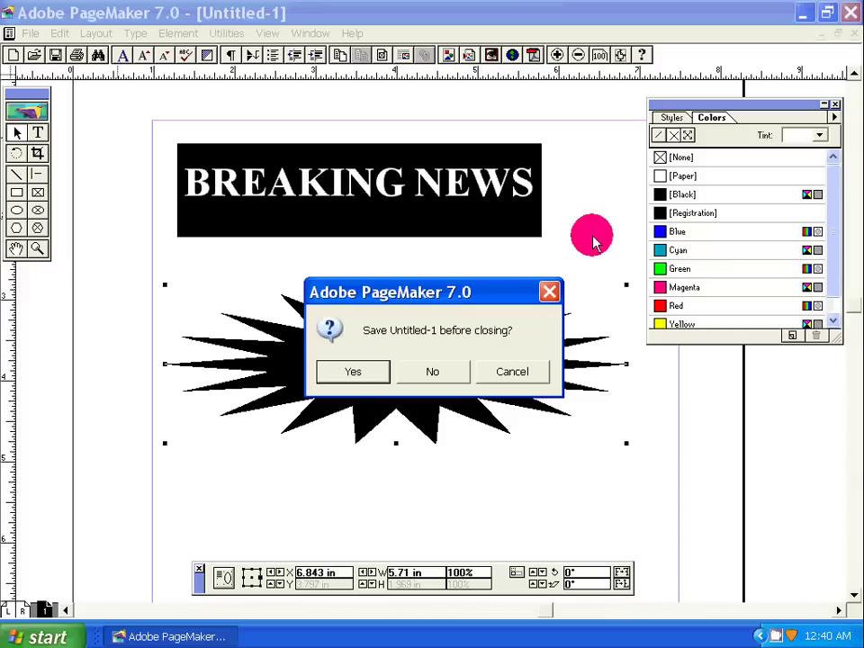